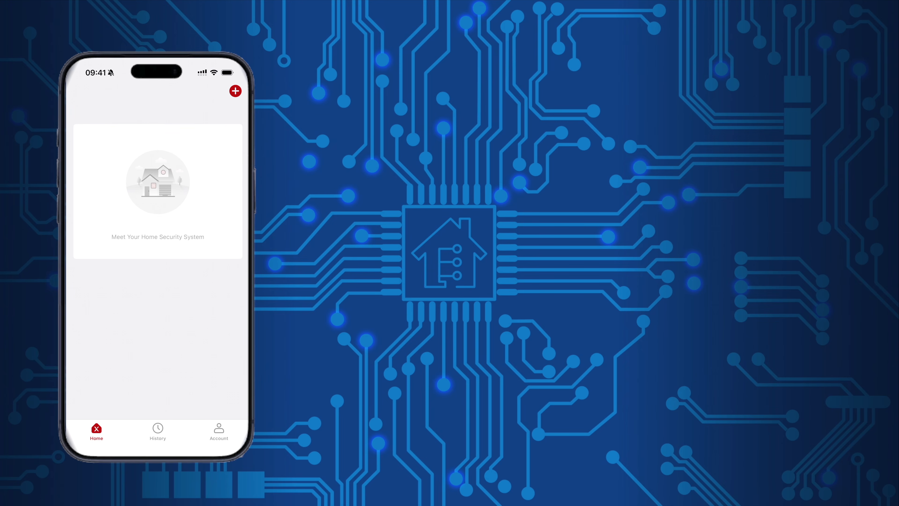
Step: Start adding a new device by scanning its QR code
left_click(235, 91)
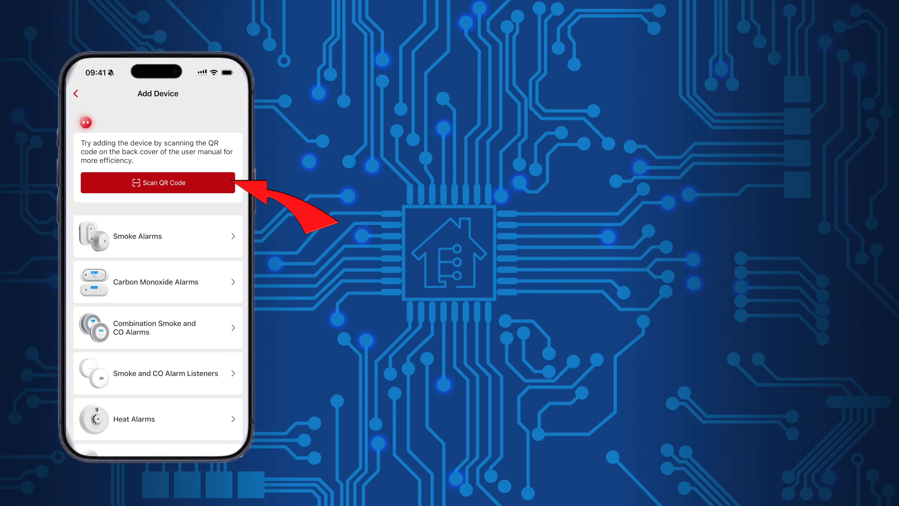
left_click(158, 182)
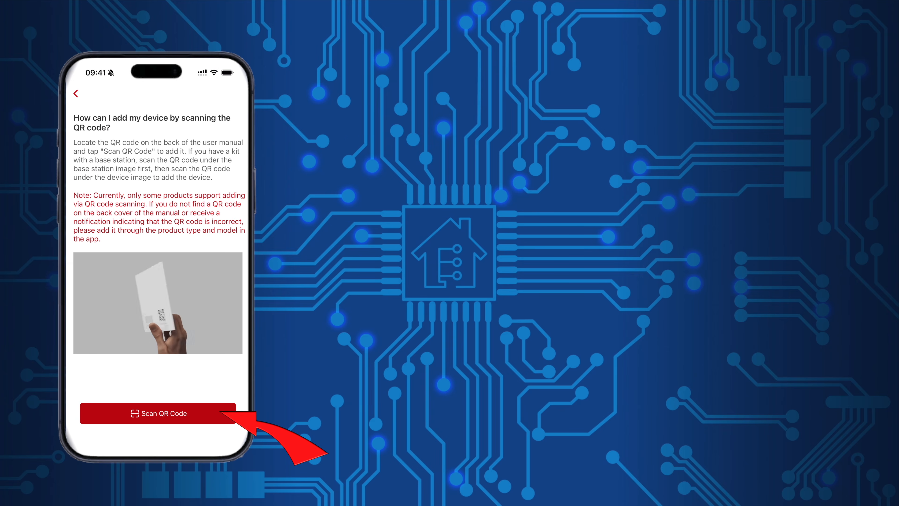
left_click(158, 413)
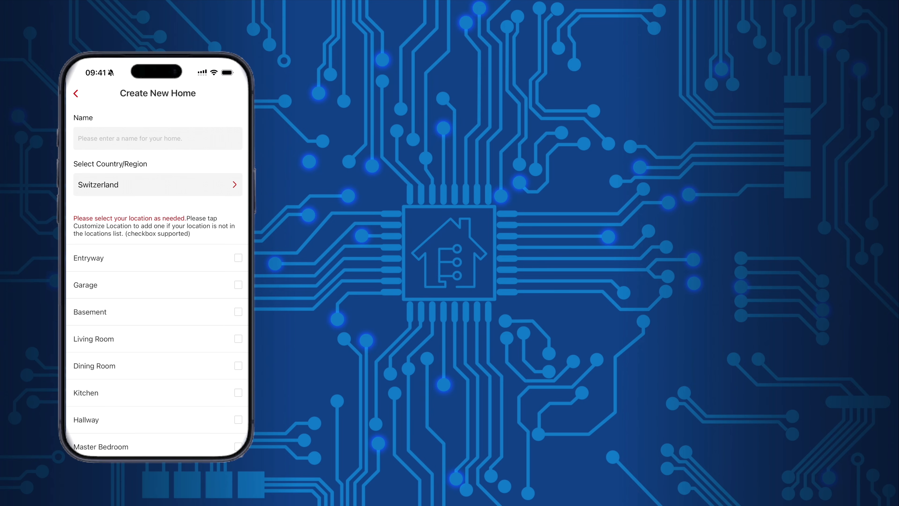
Step: Create a home named 'YouTube Studio' with the Workshop location ticked
scroll(157, 280, "down", 10)
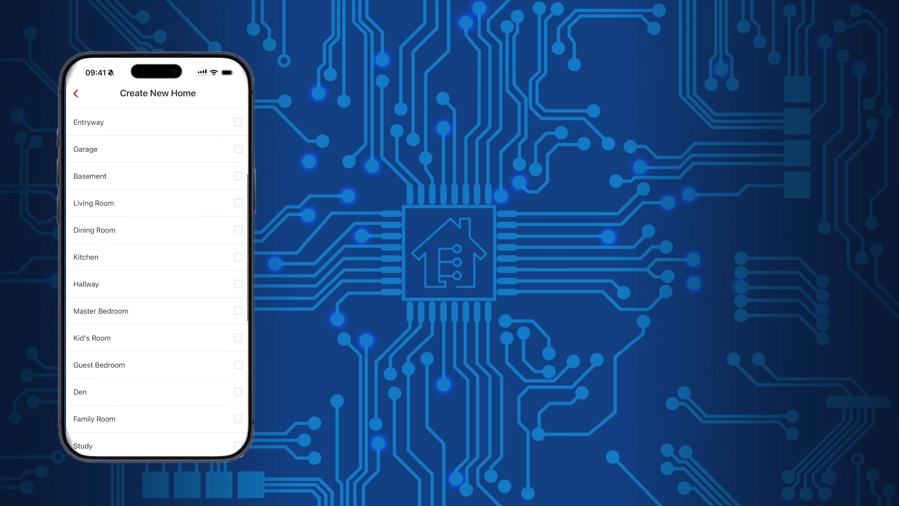
left_click(238, 270)
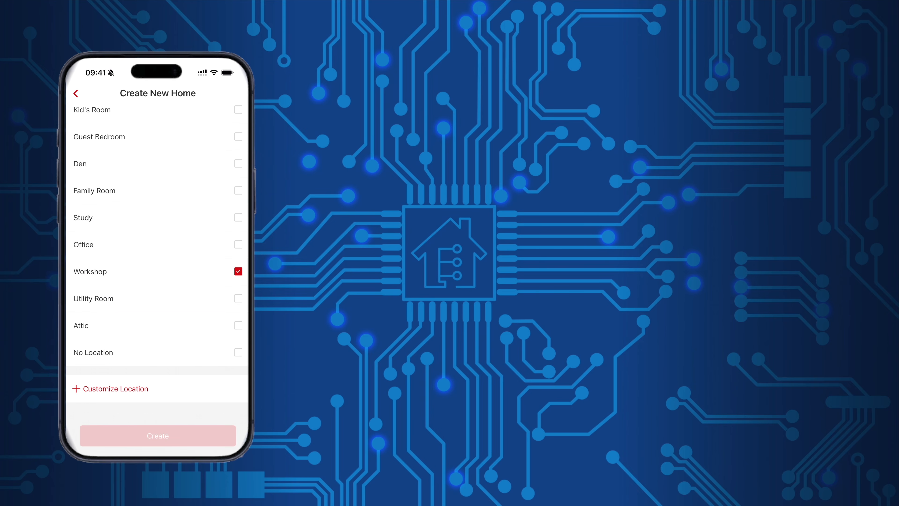
scroll(157, 280, "up", 10)
left_click(158, 138)
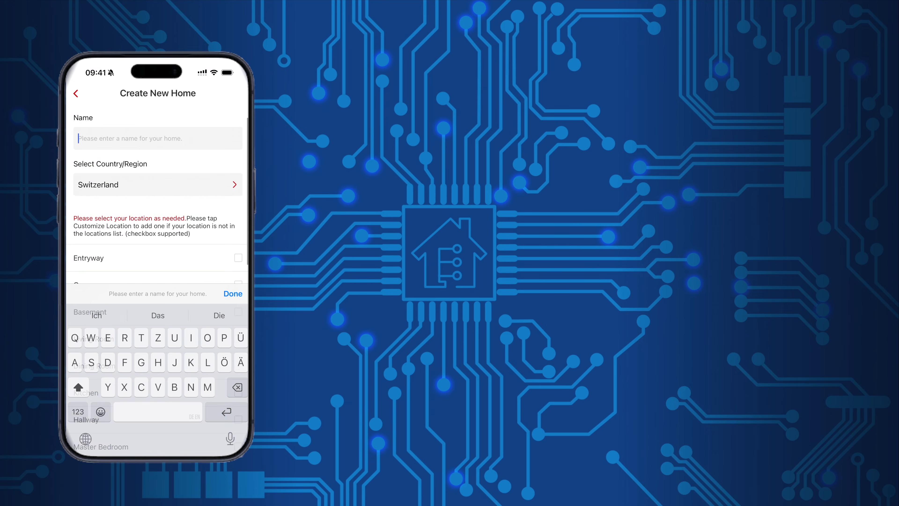
type("YouTube Studio")
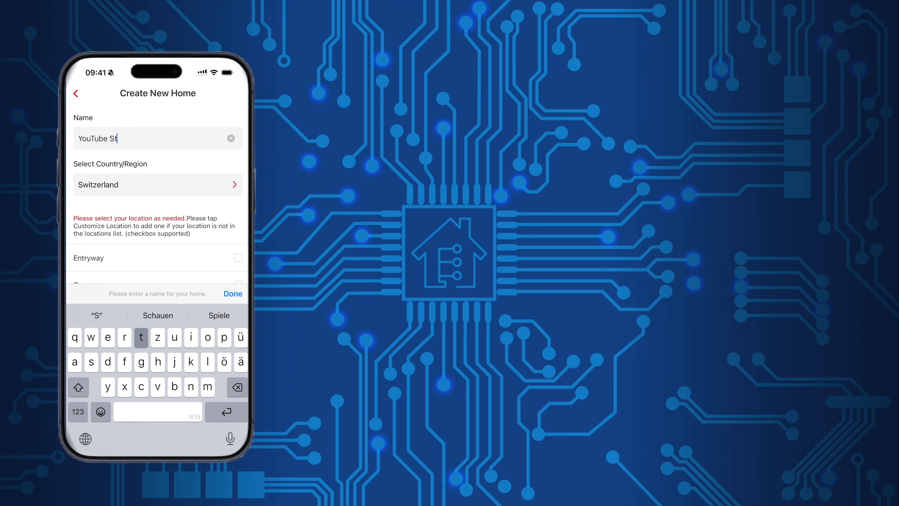
key("Return")
scroll(157, 280, "down", 10)
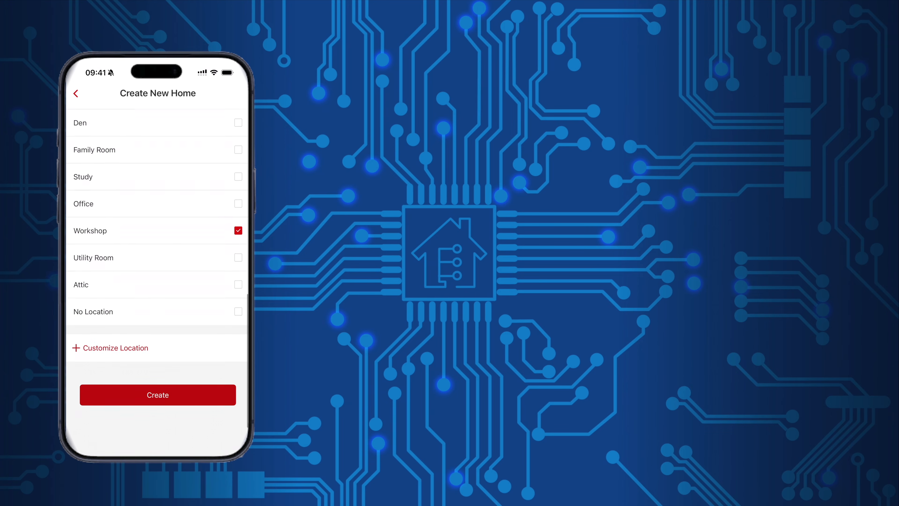
left_click(156, 400)
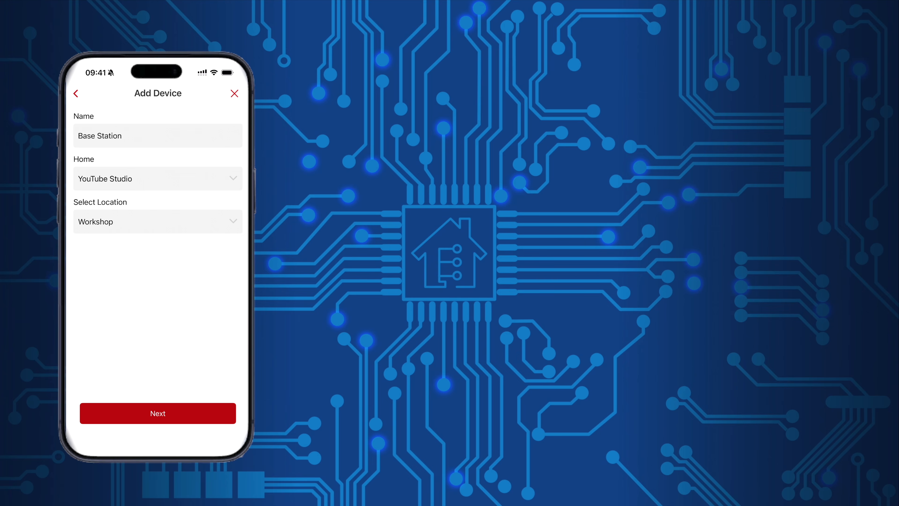
Step: Confirm the base station LED is flashing and let the app find it over Bluetooth
left_click(158, 413)
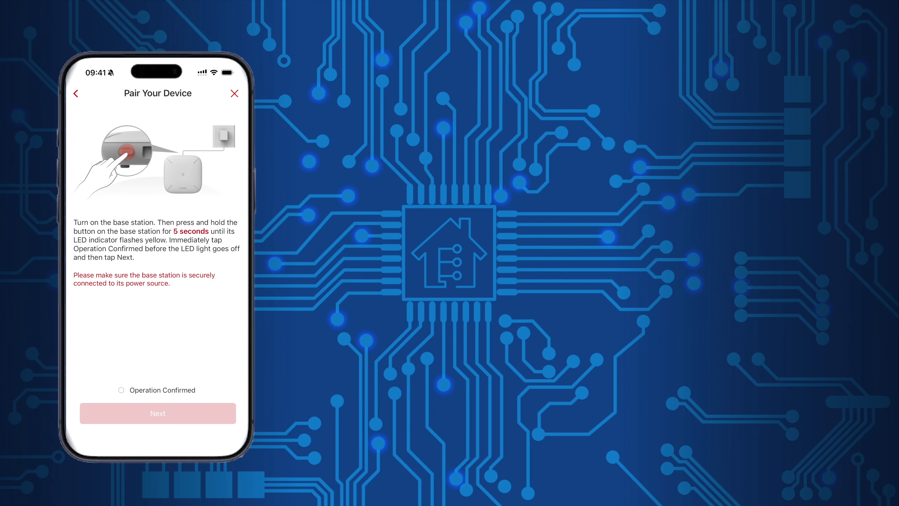
left_click(121, 390)
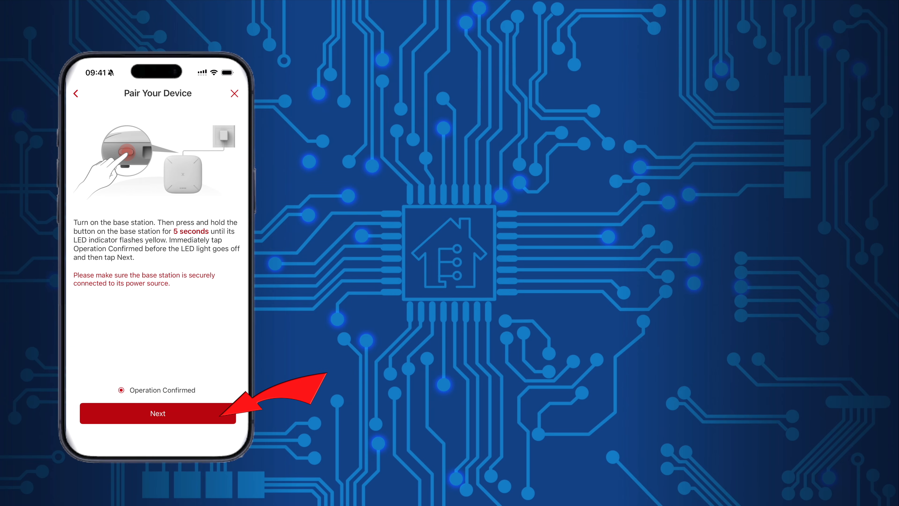
left_click(158, 413)
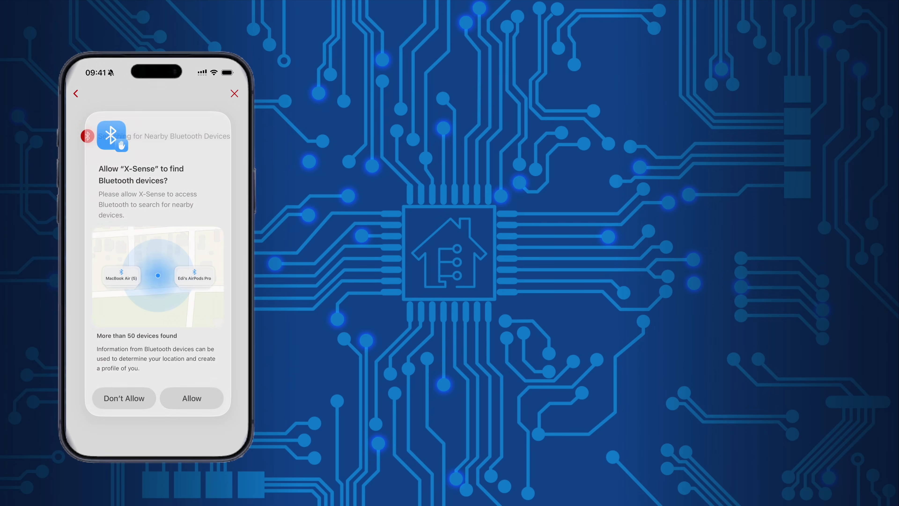
left_click(192, 398)
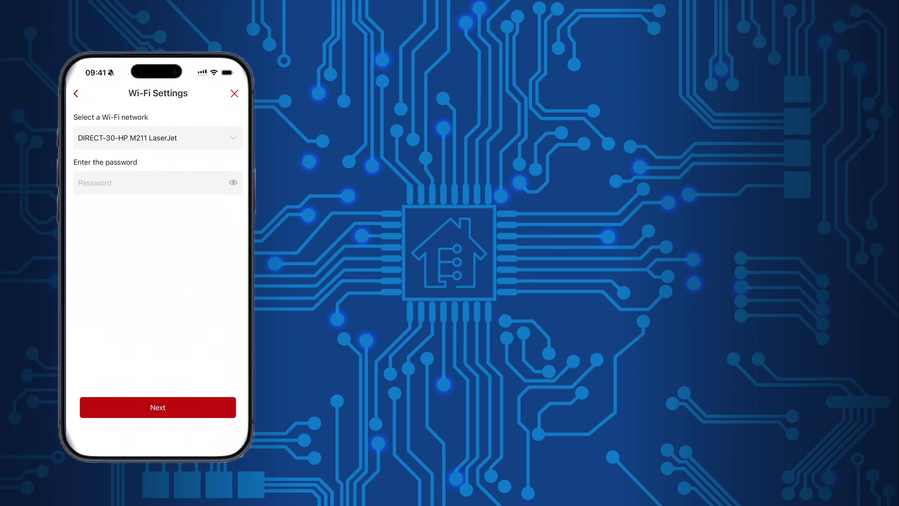
Step: Join the base station to the Superhouse Wi-Fi network with its password
left_click(152, 182)
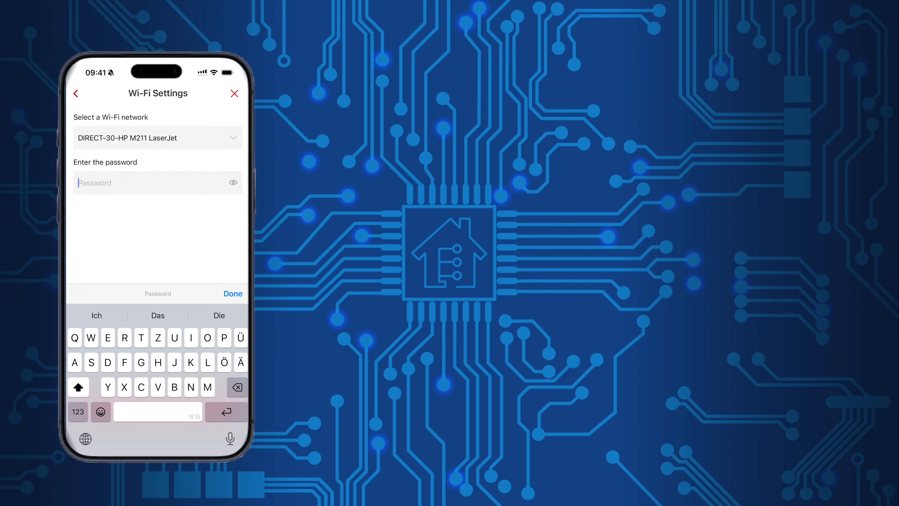
left_click(233, 137)
left_click(107, 183)
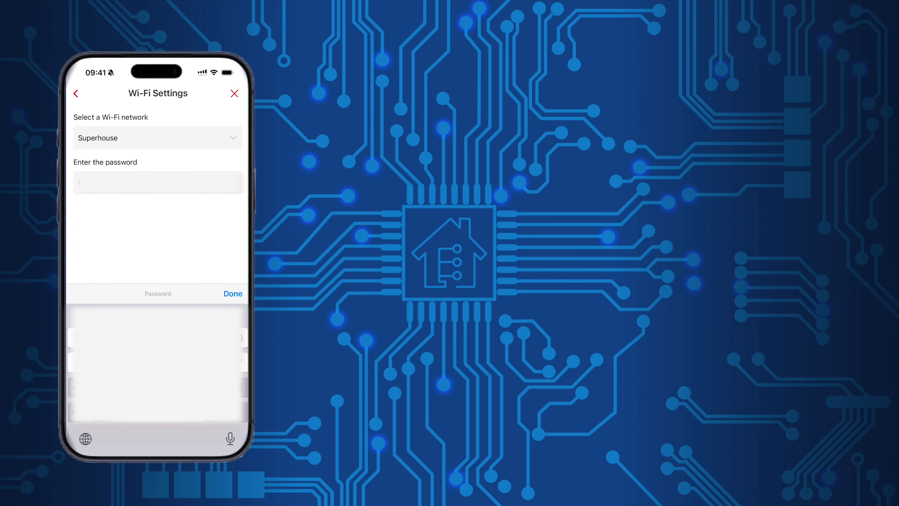
left_click(233, 294)
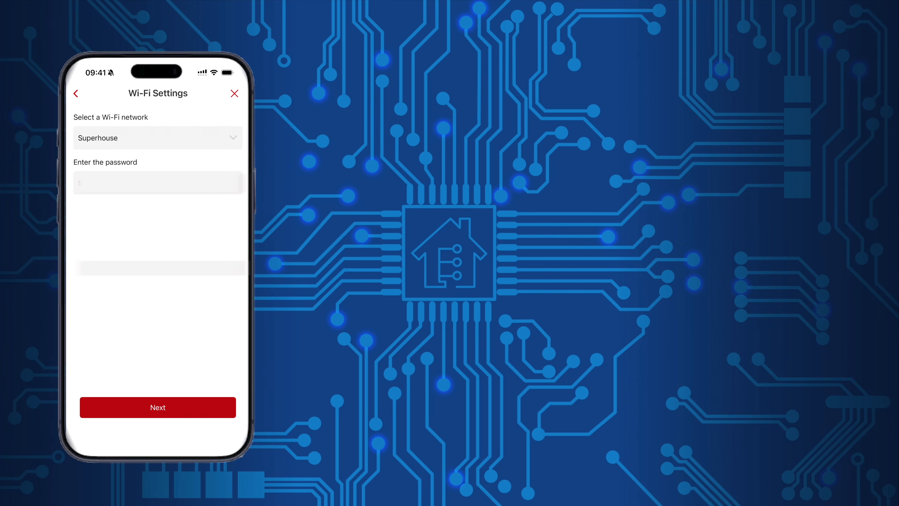
left_click(158, 407)
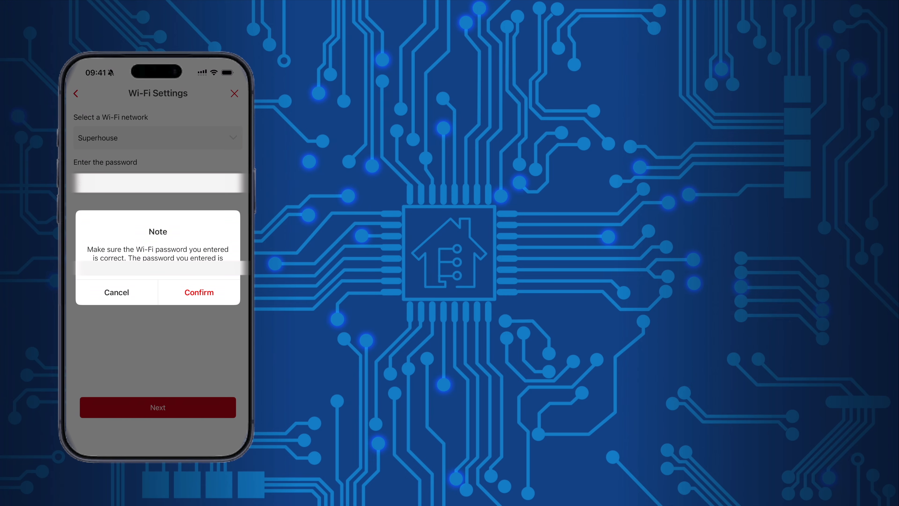
left_click(199, 292)
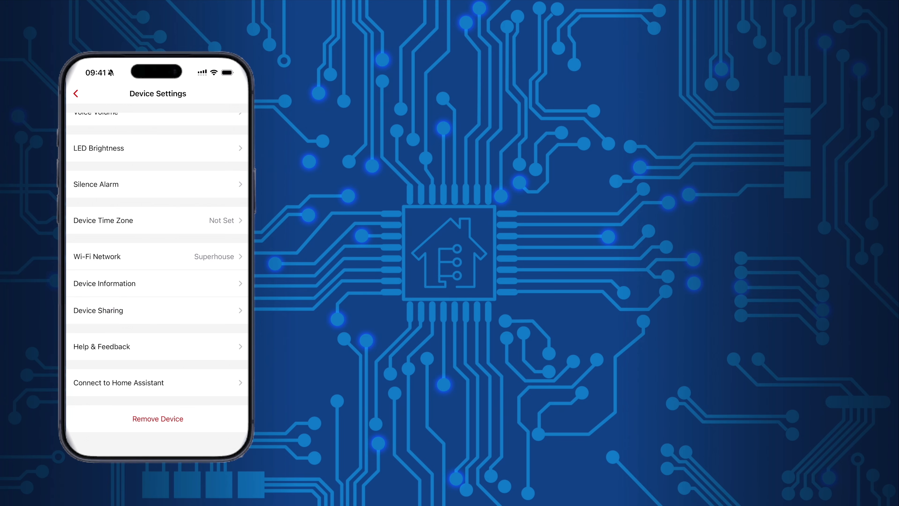
Step: Choose Connect to Home Assistant and upgrade the base station firmware
left_click(158, 382)
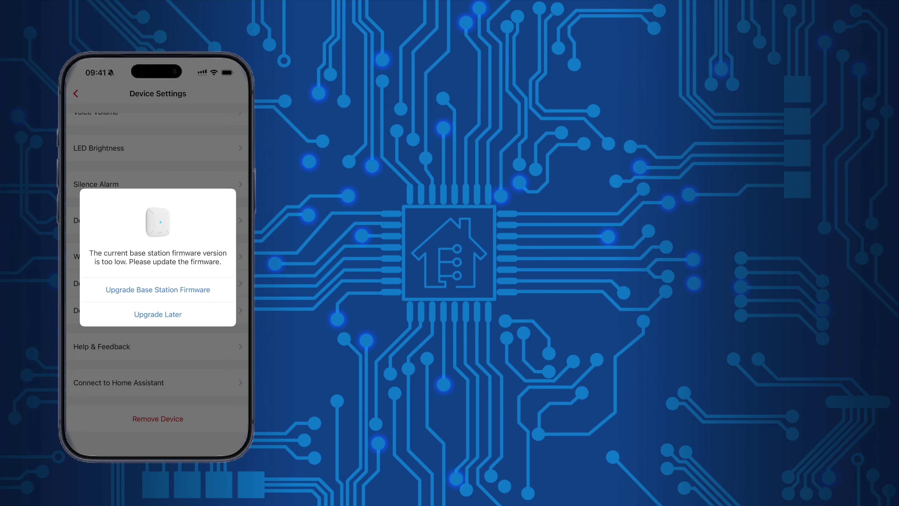
left_click(158, 289)
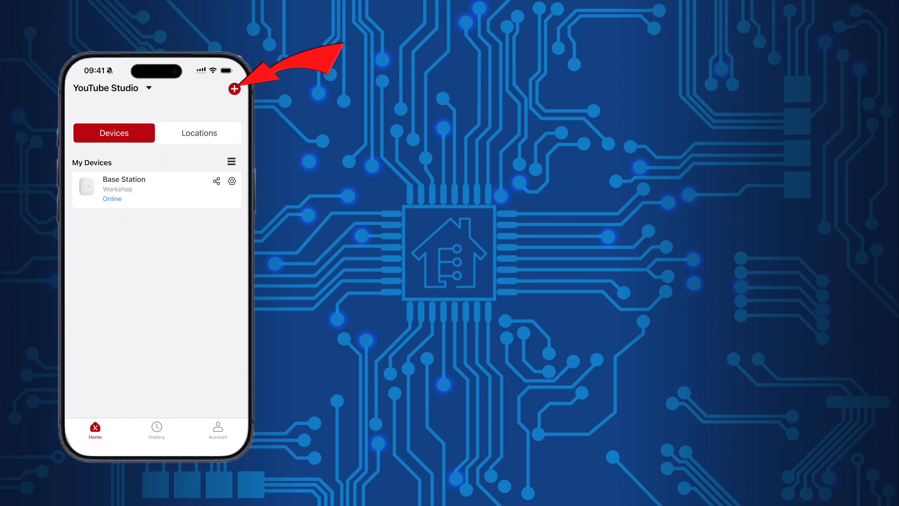
Step: Add a new device of model XS01-M under Smoke Alarms > Link+ Pro Smoke Alarms
left_click(234, 89)
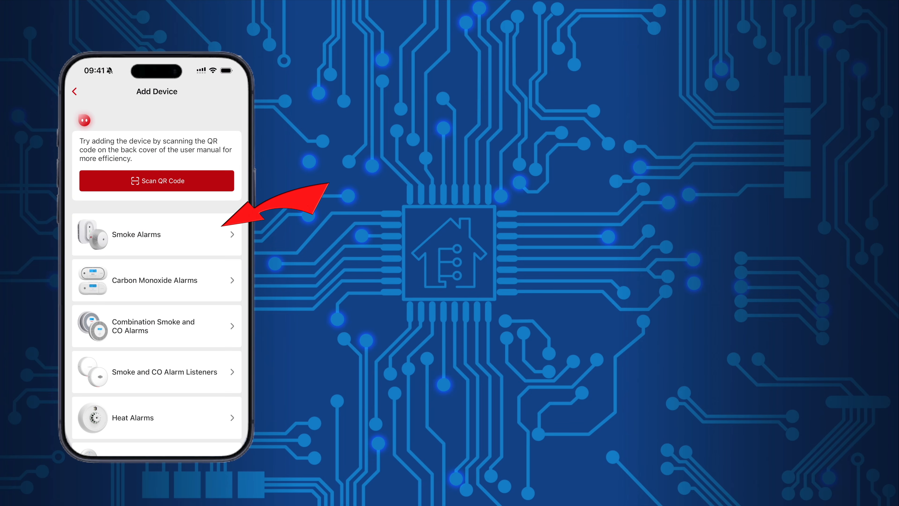
left_click(156, 234)
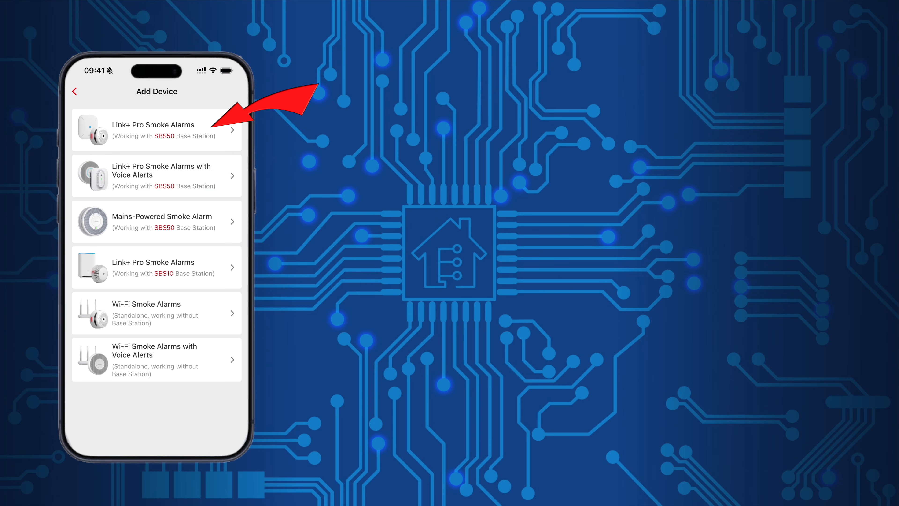
left_click(156, 130)
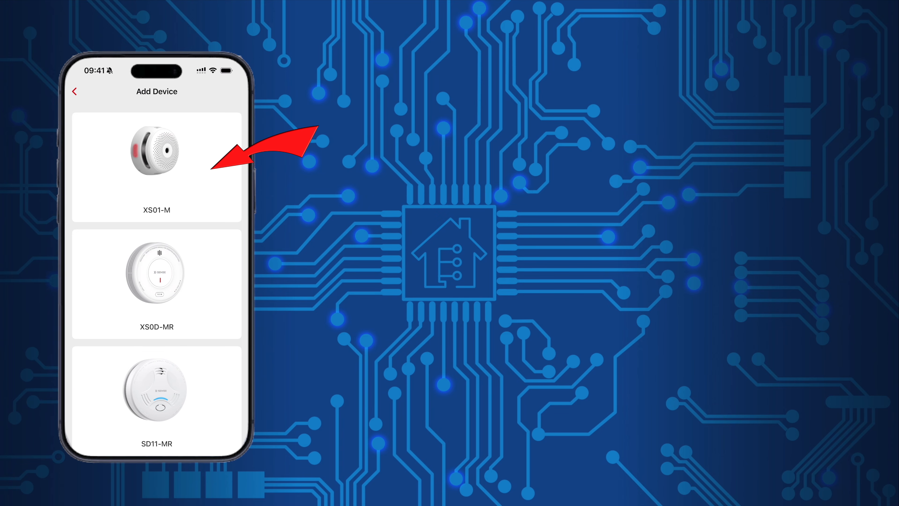
left_click(157, 167)
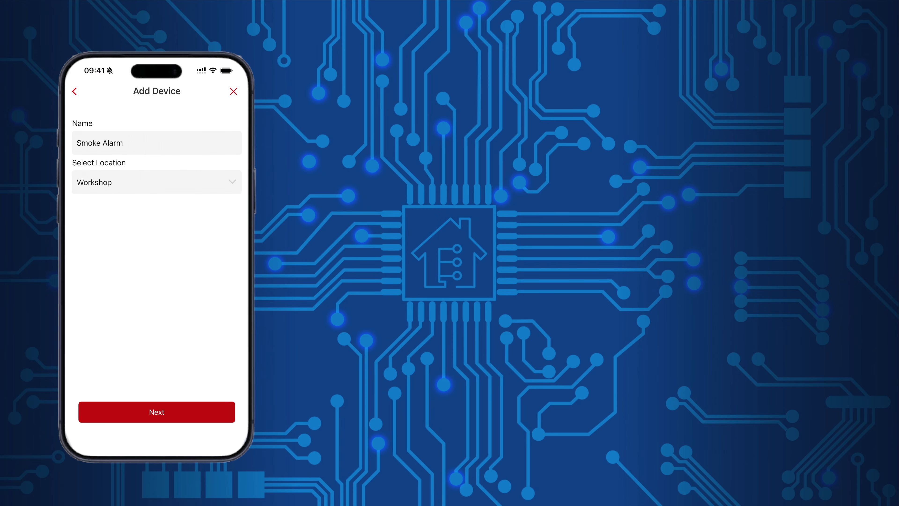
Step: Name the alarm 'YouTube Studio', keep the Workshop location, and continue
left_click(124, 143)
left_click(230, 143)
type("Yo")
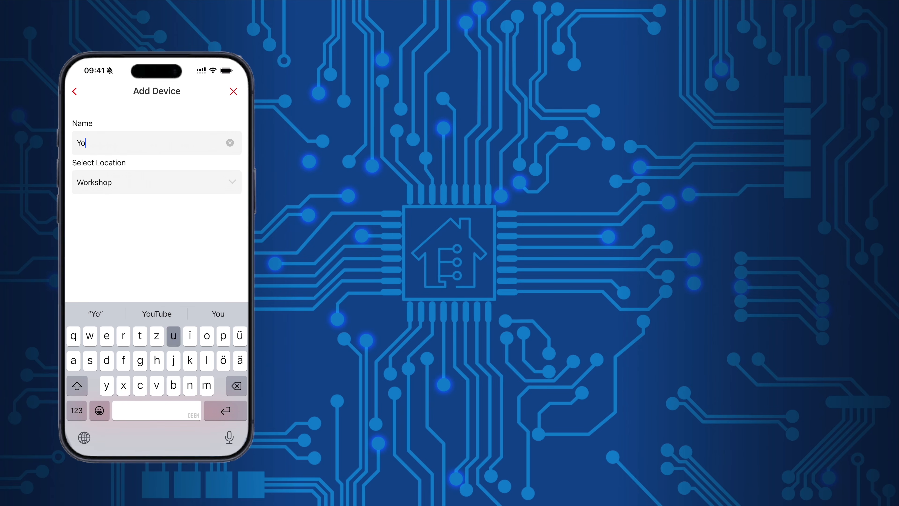
type("uTube Studio")
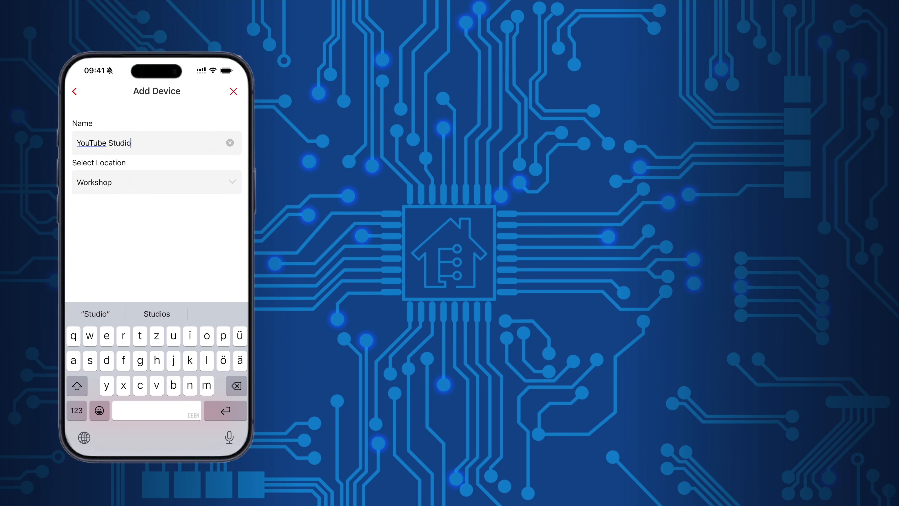
left_click(156, 182)
left_click(94, 225)
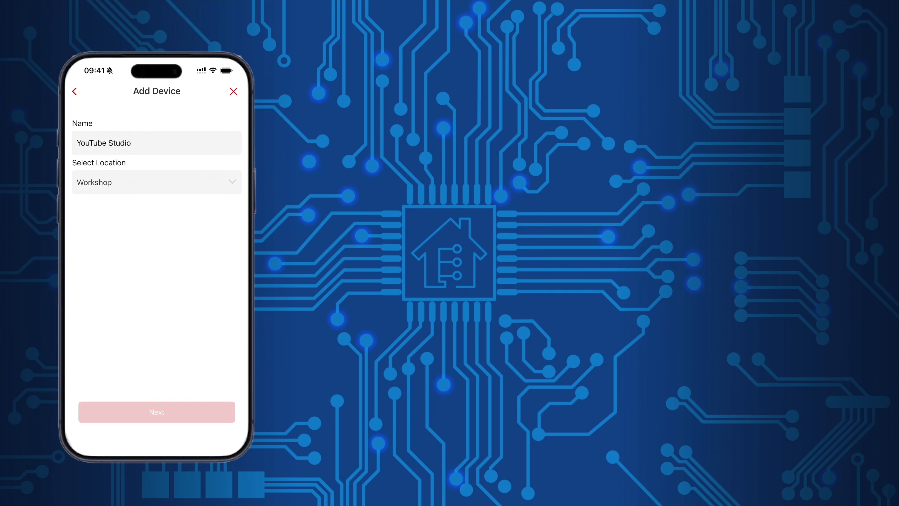
left_click(157, 411)
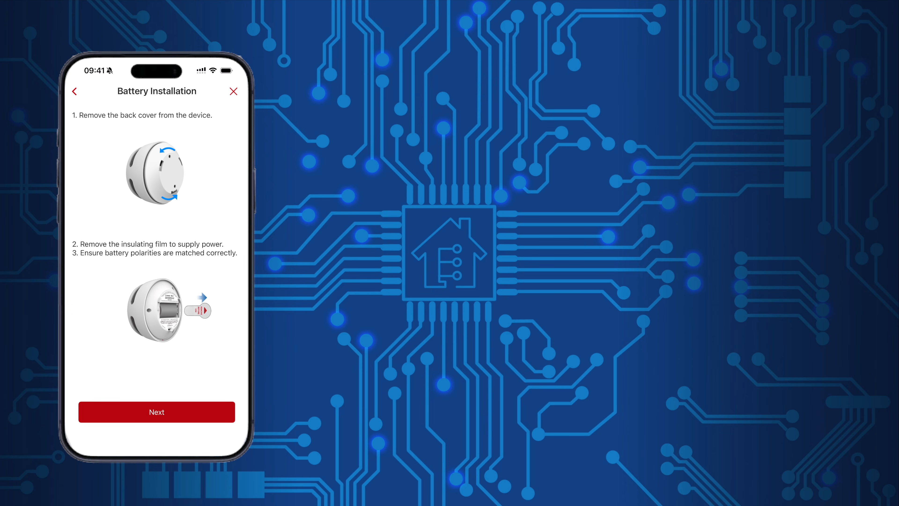
Step: Continue past battery installation and start pairing once the alarm is ready
left_click(156, 411)
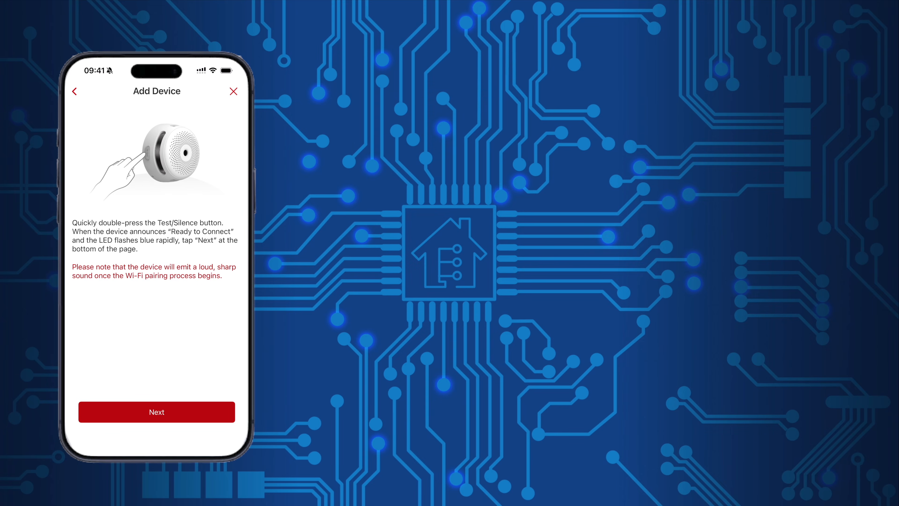
left_click(156, 411)
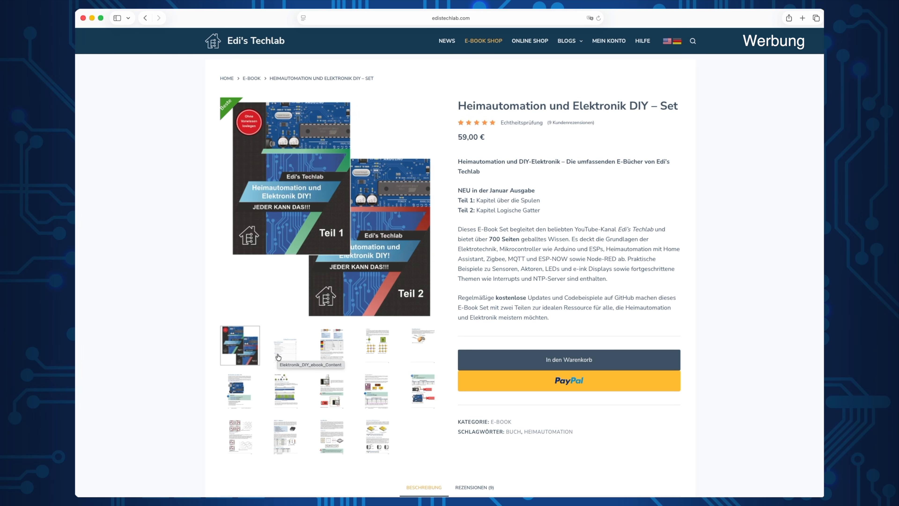
Step: Step through the e-book gallery thumbnails from the table of contents to the last preview page
left_click(278, 357)
left_click(333, 352)
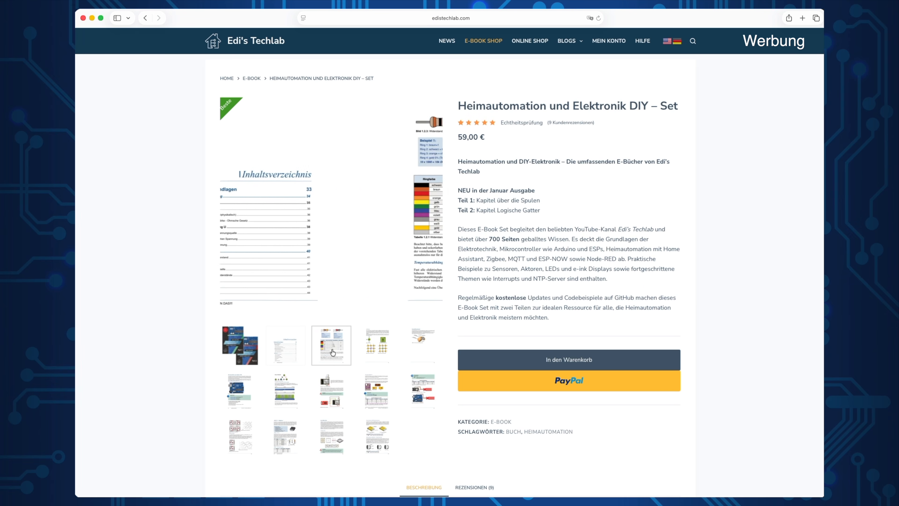
left_click(370, 349)
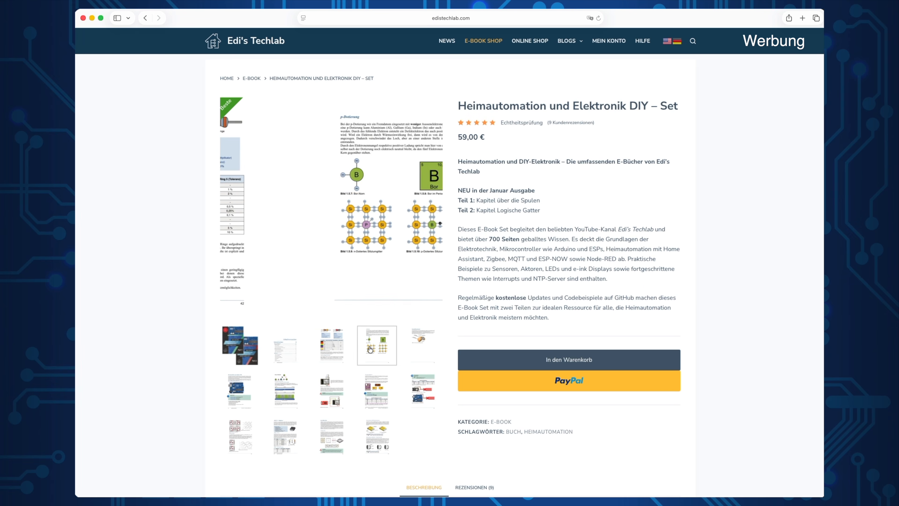
left_click(419, 345)
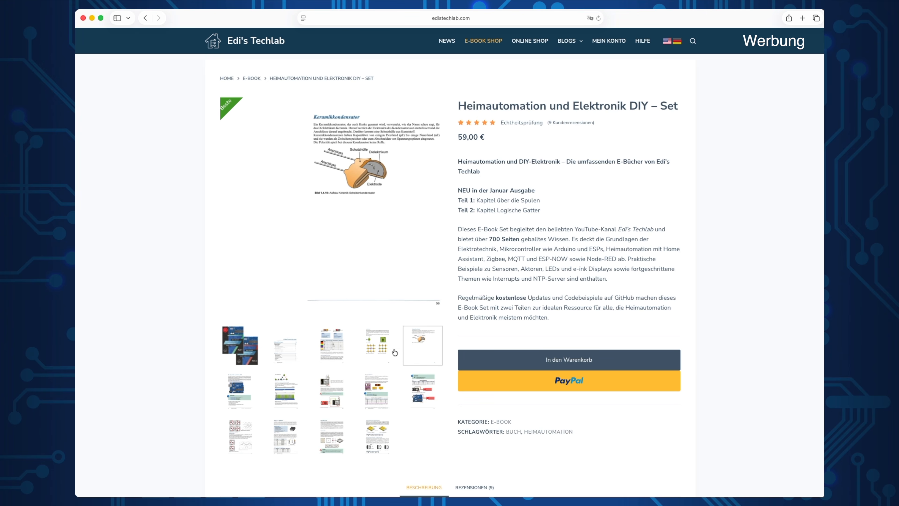
left_click(240, 389)
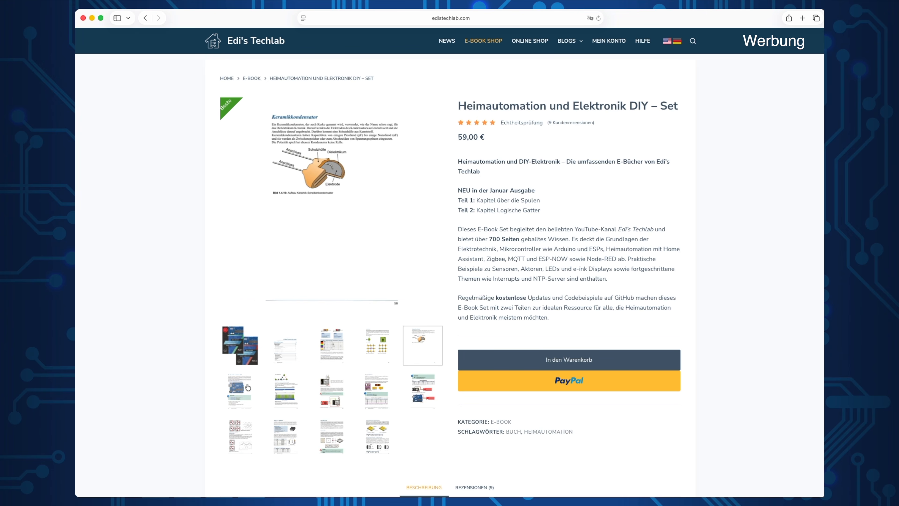
left_click(277, 391)
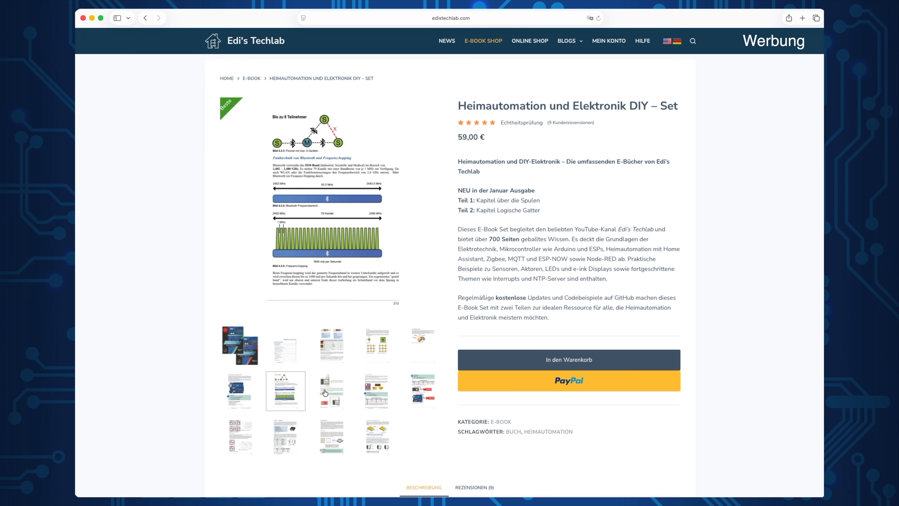
left_click(325, 391)
left_click(372, 394)
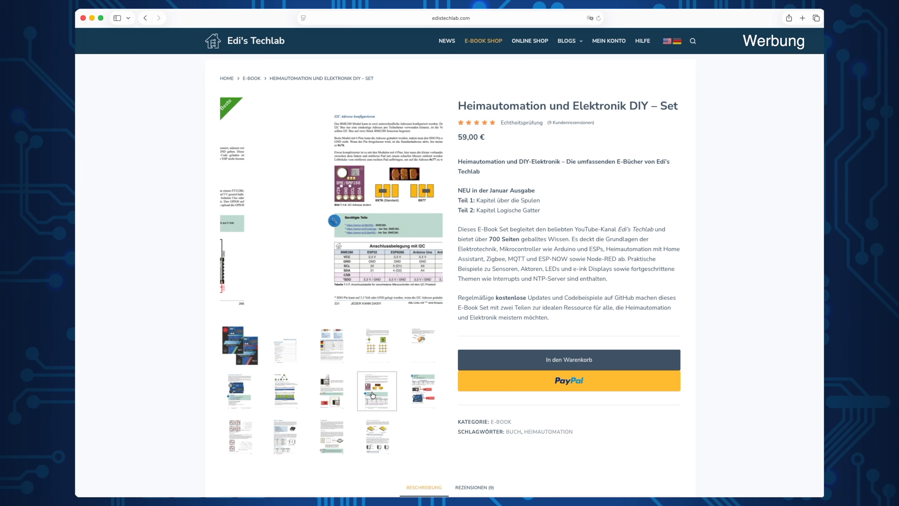
left_click(422, 391)
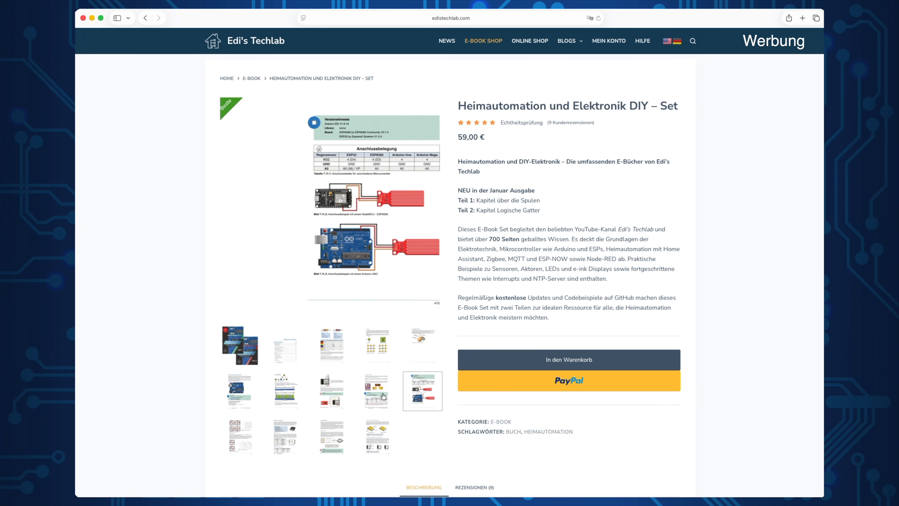
left_click(243, 432)
left_click(280, 435)
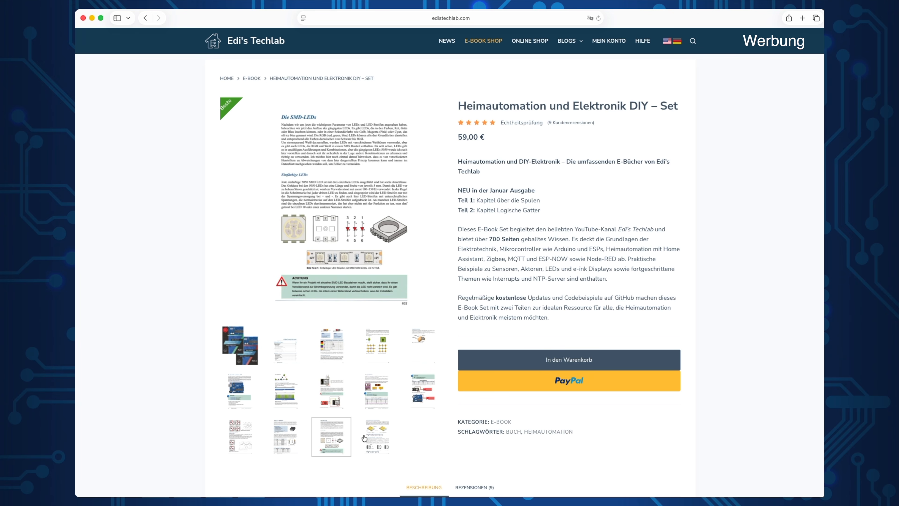
left_click(372, 438)
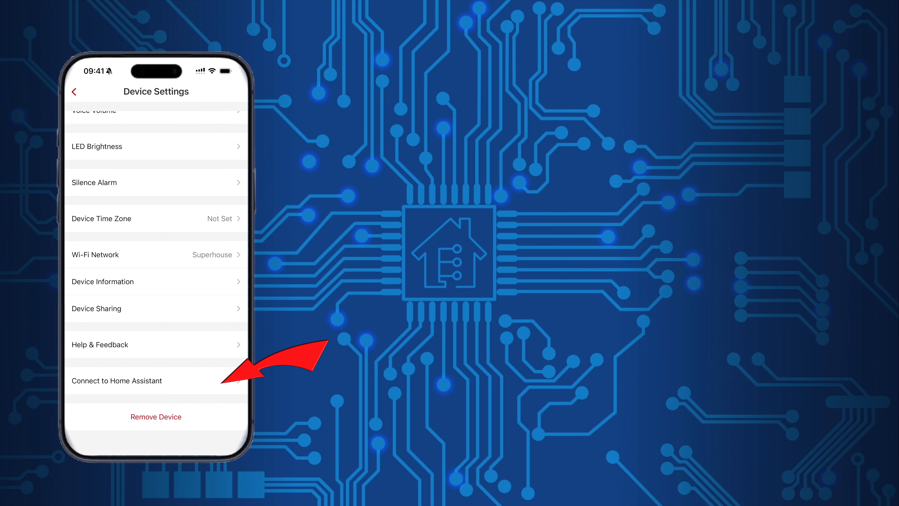
Step: Open the alarm's Home Assistant connection settings and check the Mosquitto broker's configured ports
left_click(117, 381)
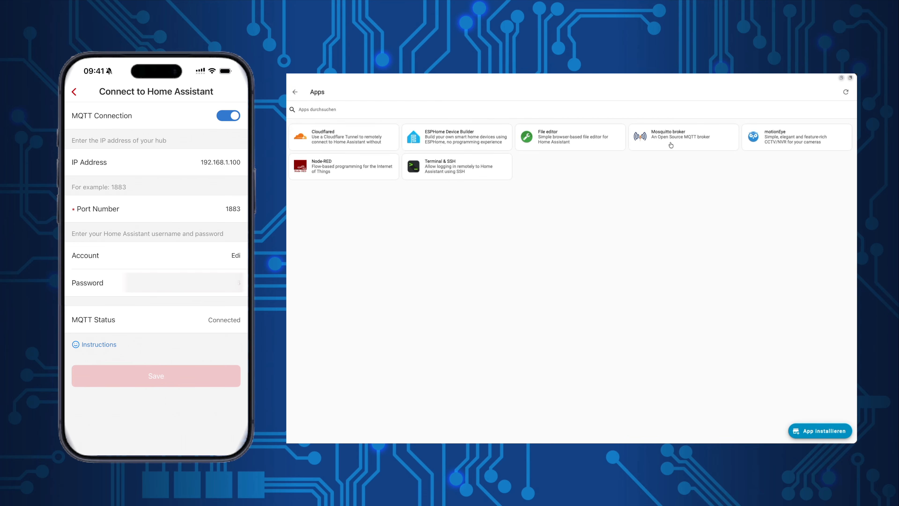
left_click(671, 145)
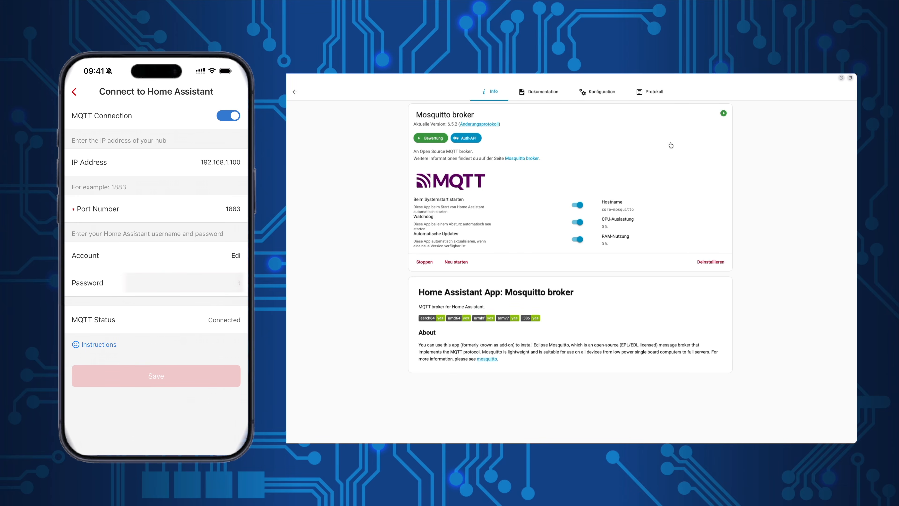
left_click(609, 92)
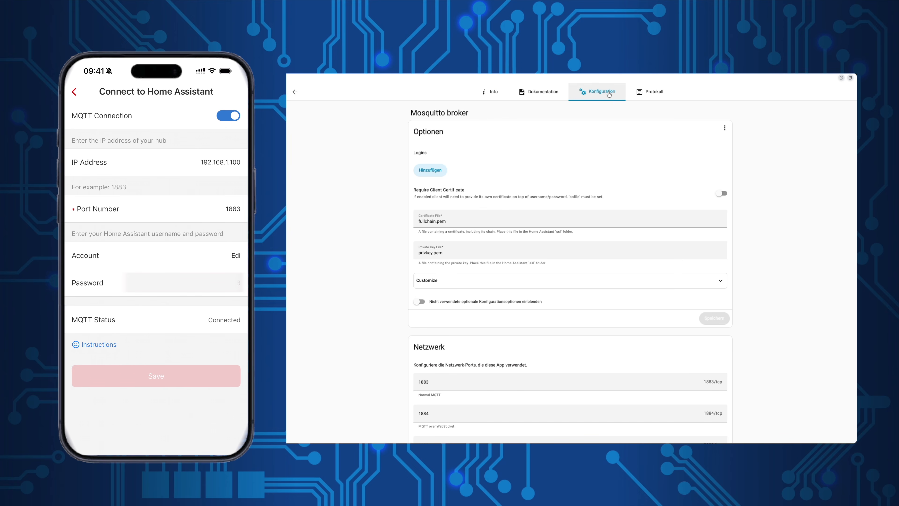
scroll(568, 213, "down", 3)
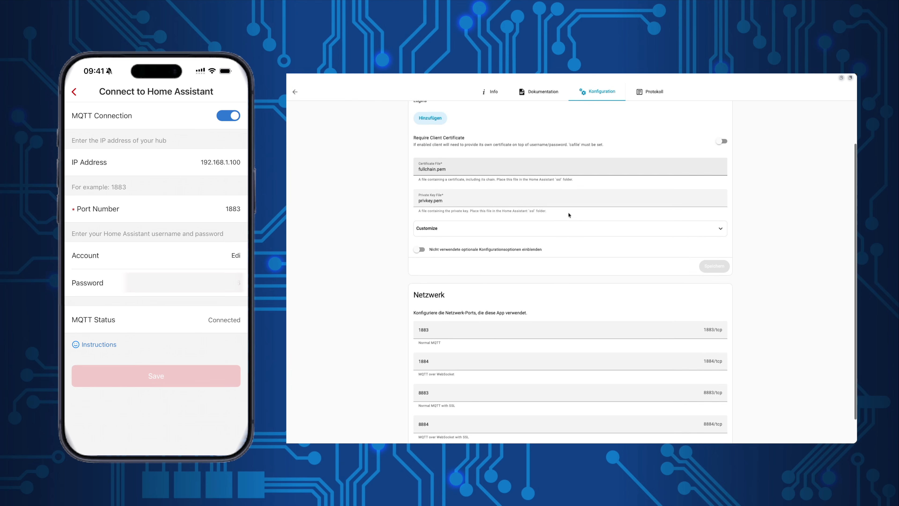
scroll(568, 215, "down", 2)
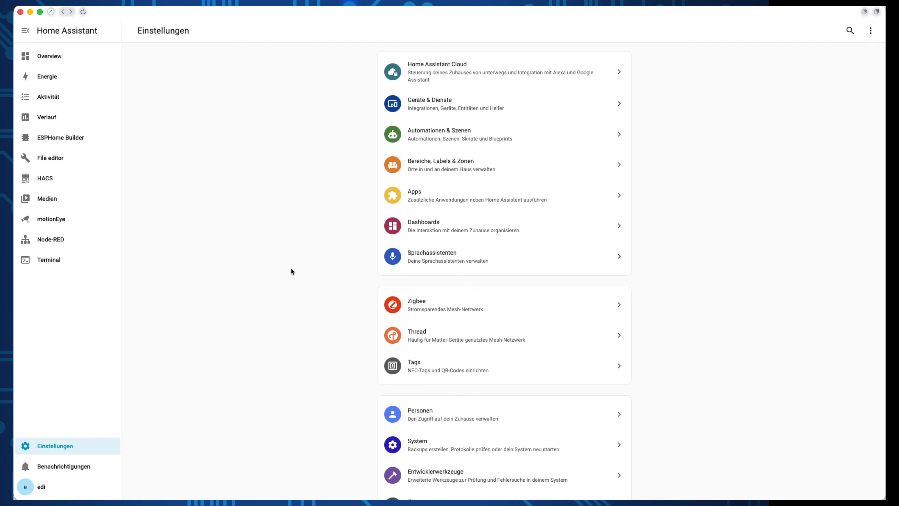
Step: Go to the MQTT integration in Devices & Services and open Smoke Alarm …00000002
left_click(427, 113)
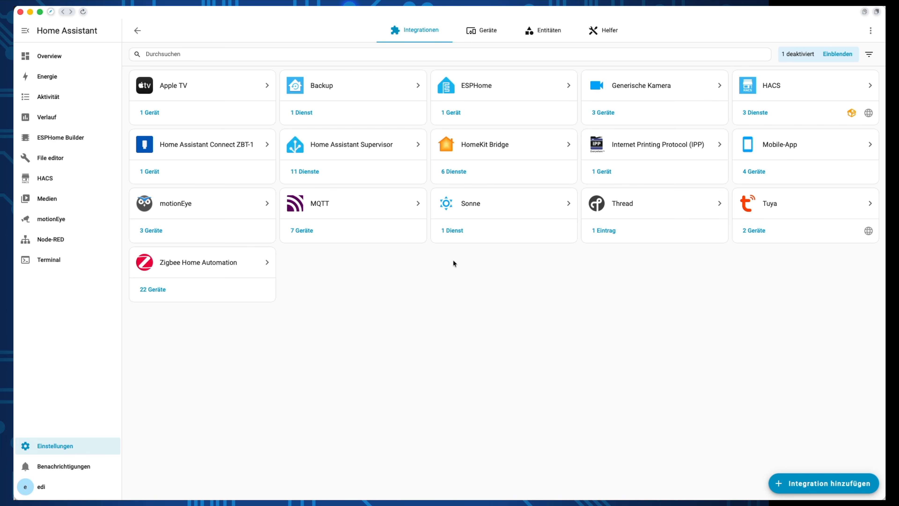
left_click(357, 208)
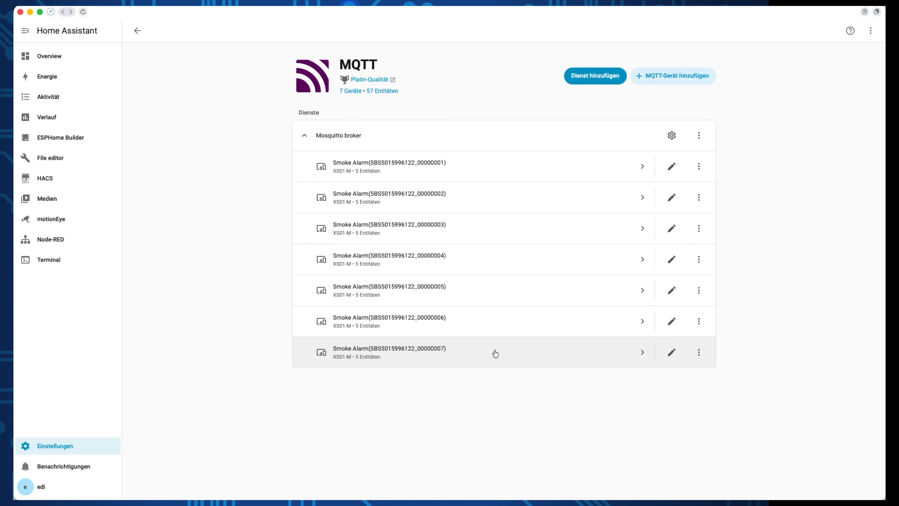
left_click(489, 205)
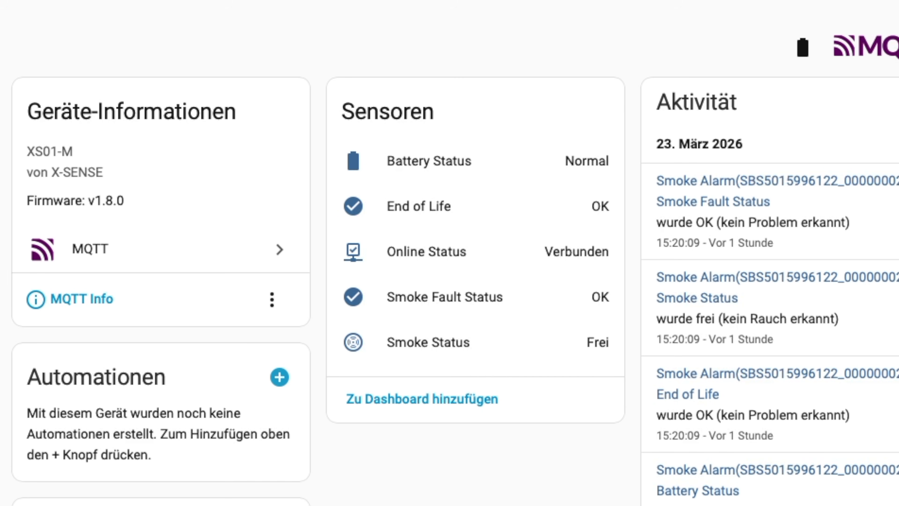
Step: Return to the MQTT device list, revisit alarm 00000002, then open alarm 00000003
left_click(279, 250)
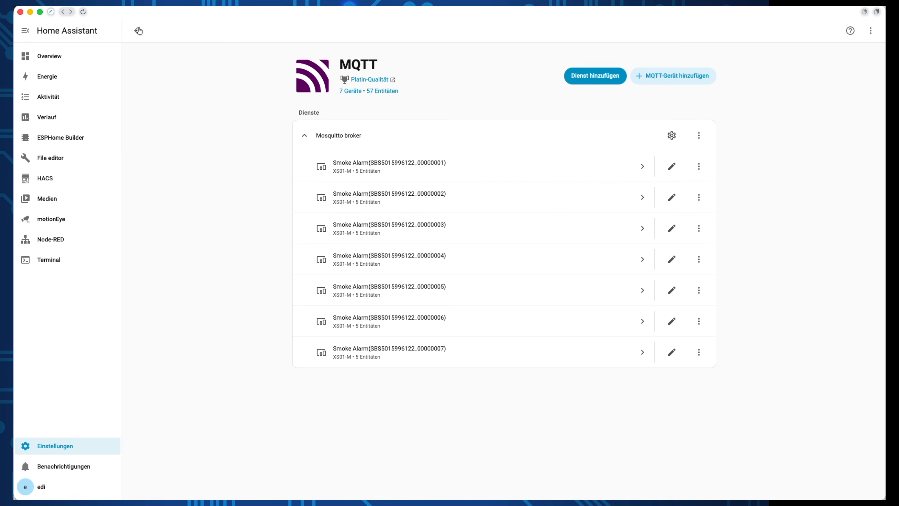
left_click(407, 199)
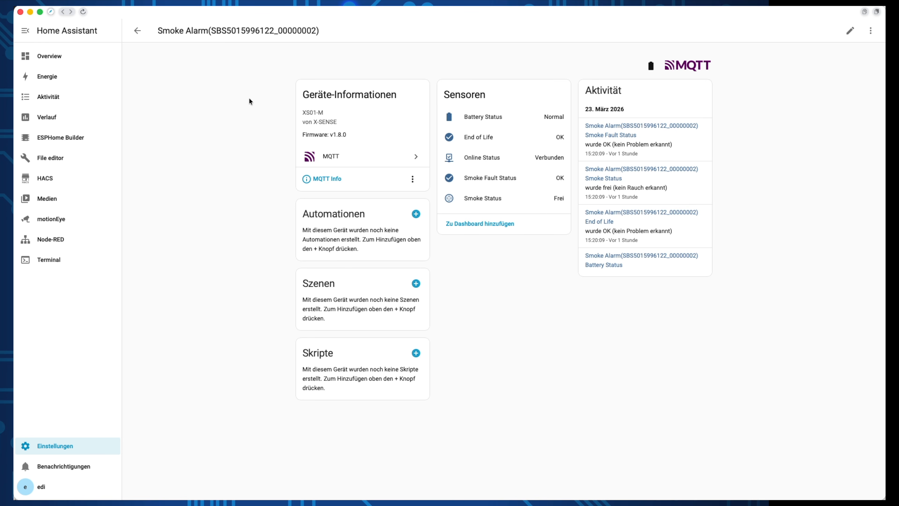
left_click(139, 30)
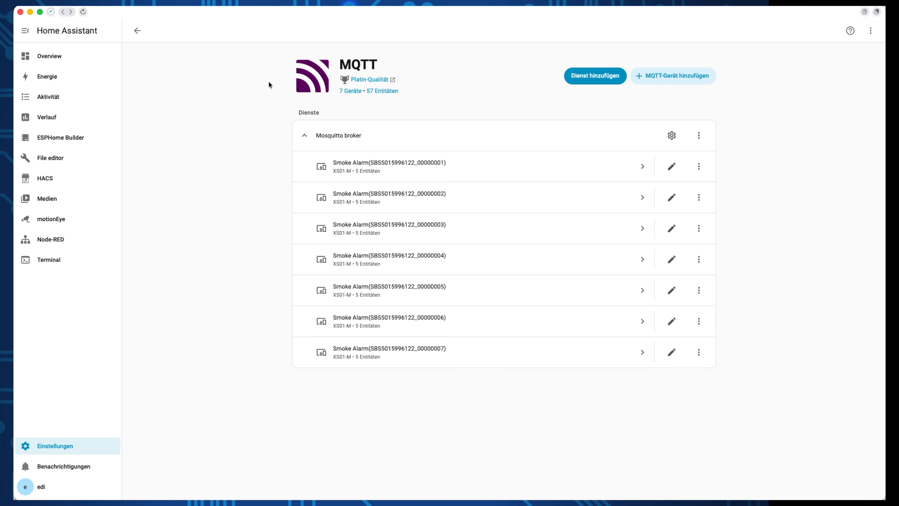
left_click(413, 221)
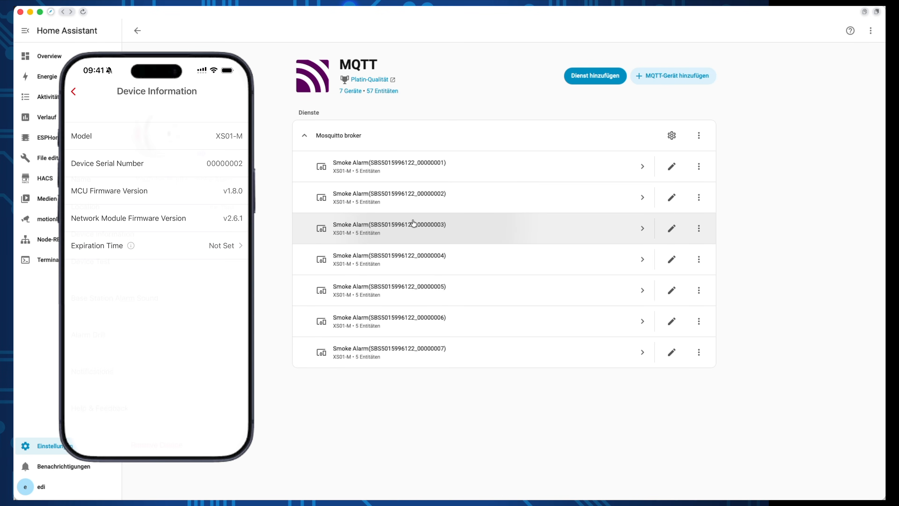
Step: Rename alarms 00000002 and 00000003 to 'YouTube Studio Smoke Alarm' and 'Warehouse Smoke Alarm' with areas
left_click(671, 166)
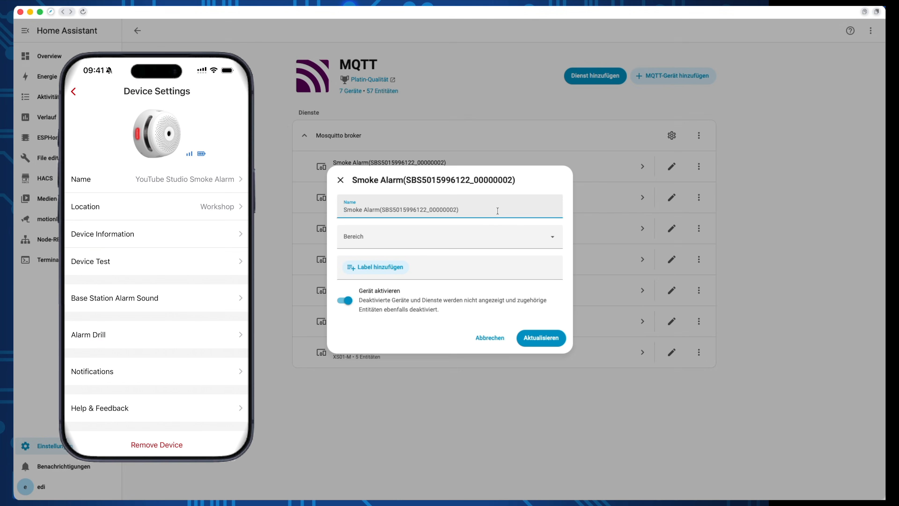
type("YouTube Studio Smoke Alarm")
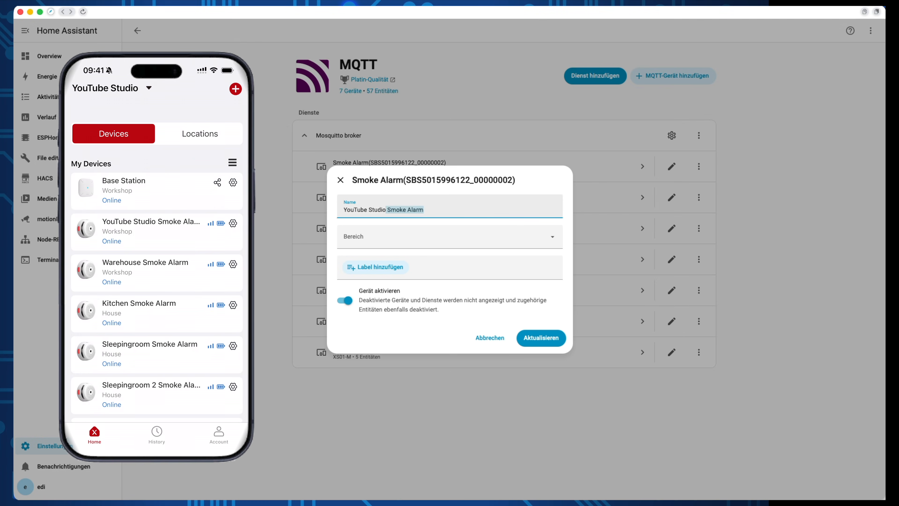
left_click(482, 237)
left_click(425, 423)
left_click(541, 338)
left_click(671, 166)
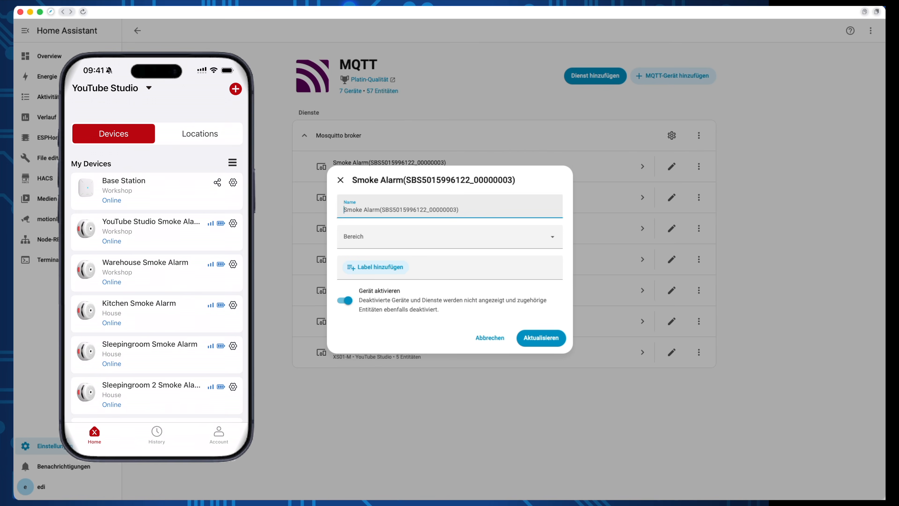
type("Warehouse  Smoke Alarm")
left_click(460, 236)
left_click(431, 412)
left_click(541, 338)
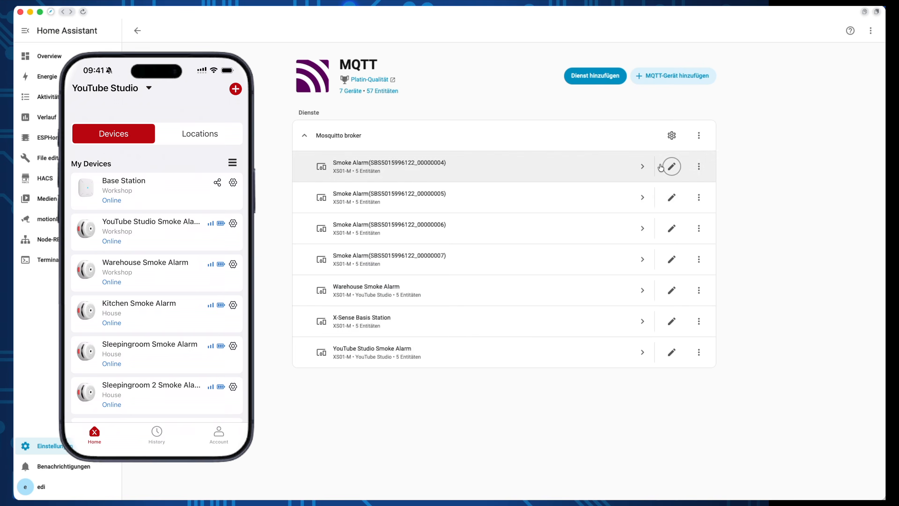
Step: Name the next alarms 'Kitchen Smoke Alarm' (Kitchen) and 'Sleeping room Smoke Alarm' (Bedroom)
left_click(672, 166)
type("Kitchen Smoke Alarm")
left_click(442, 236)
left_click(390, 370)
left_click(541, 338)
left_click(671, 197)
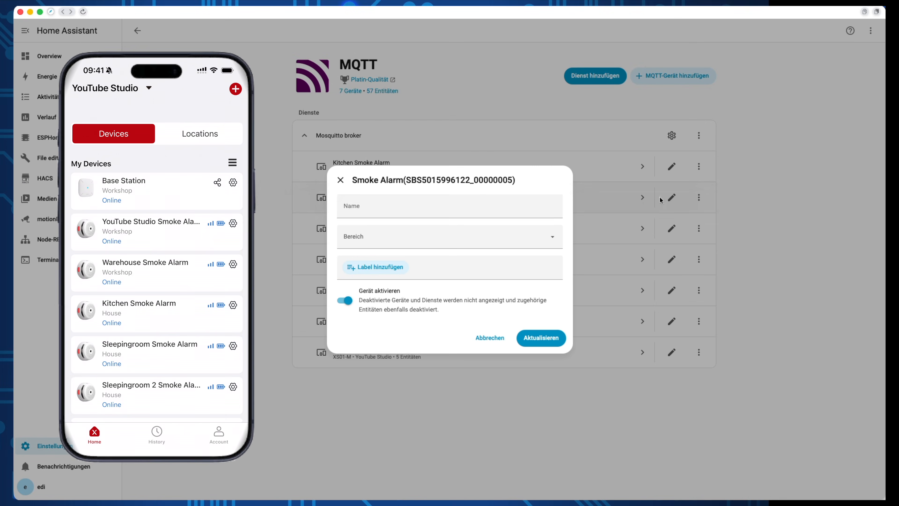
type("Sleeping room Smoke Alarm")
left_click(460, 237)
left_click(389, 377)
left_click(541, 337)
Step: Name the last two 'Sleeping room 2 Smoke Alarm' (Bedroom 2) and 'Livingroom Smoke Alarm' (Living Room)
left_click(671, 228)
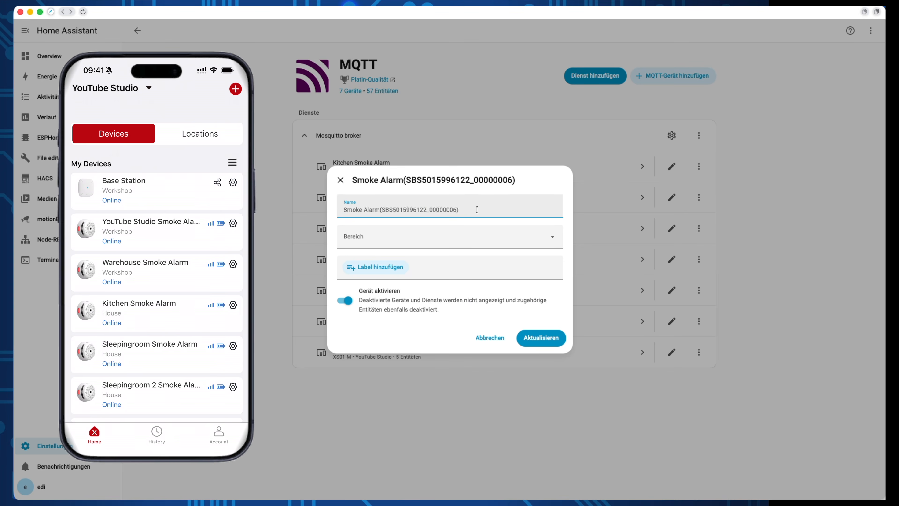
type("Sleeping room 2 Smoke Alarm")
left_click(460, 237)
left_click(389, 386)
left_click(541, 337)
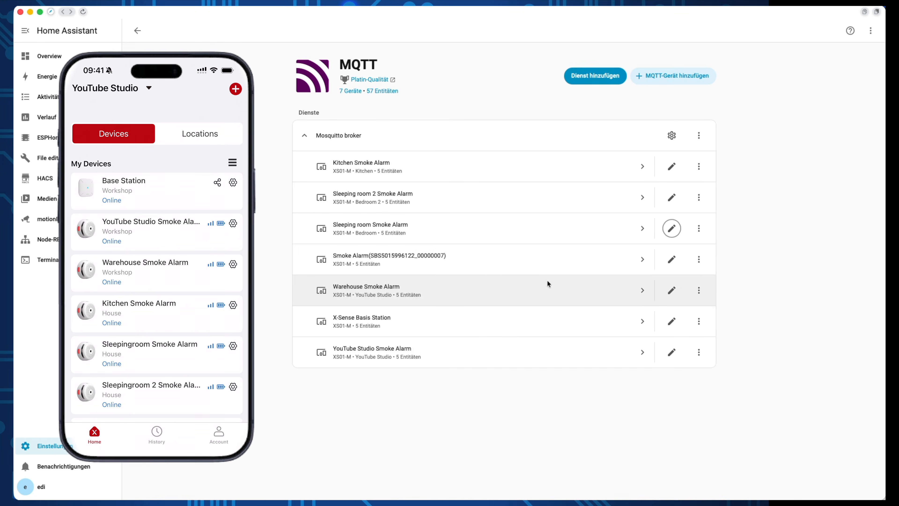
left_click(672, 260)
type("Livingroom Smoke Alarm")
left_click(458, 235)
left_click(390, 384)
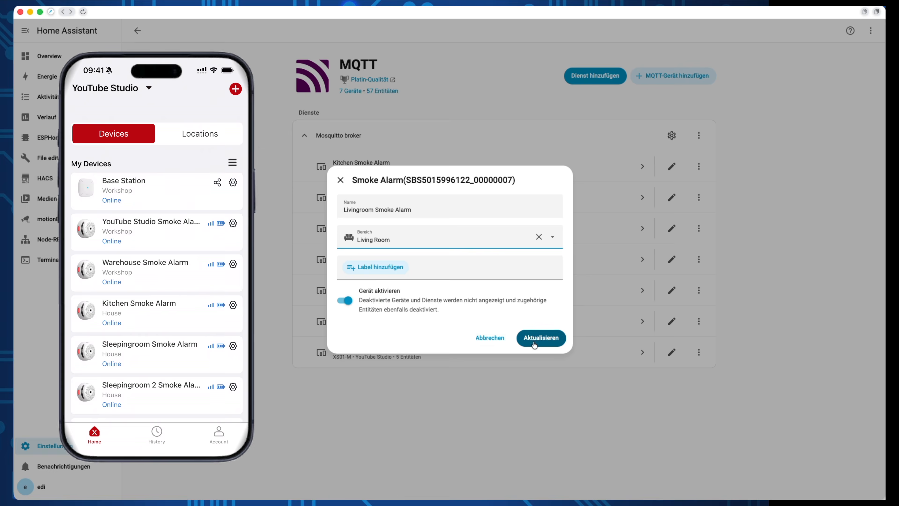
left_click(540, 337)
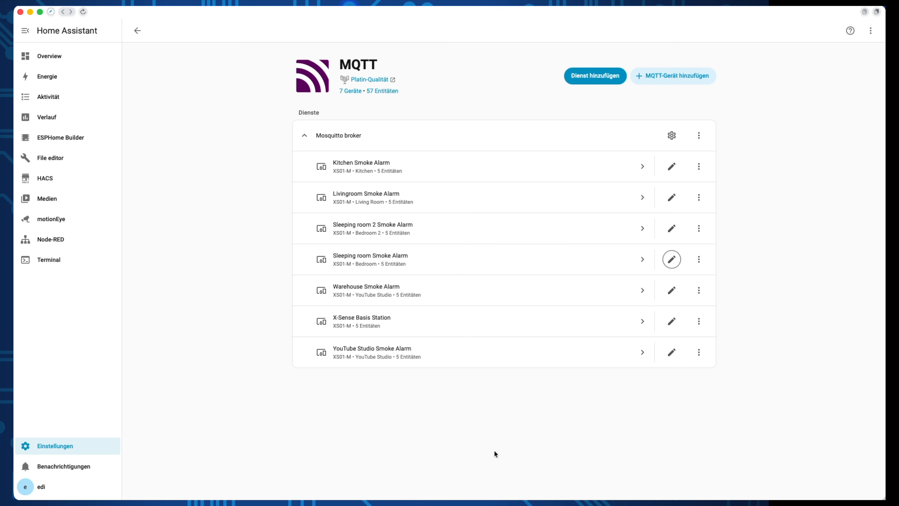
Step: Create a blank dashboard titled 'Smoke Alarms' with the mdi:smoke icon from Settings > Dashboards
left_click(80, 446)
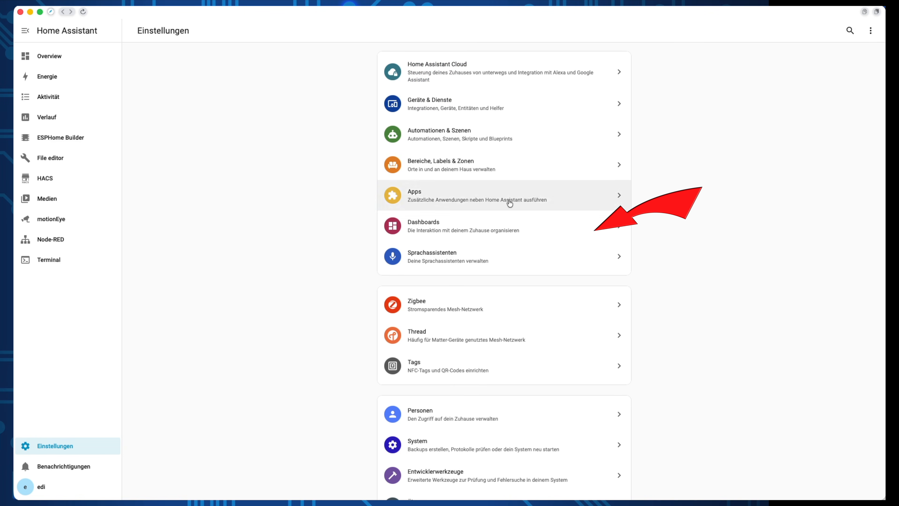
left_click(552, 231)
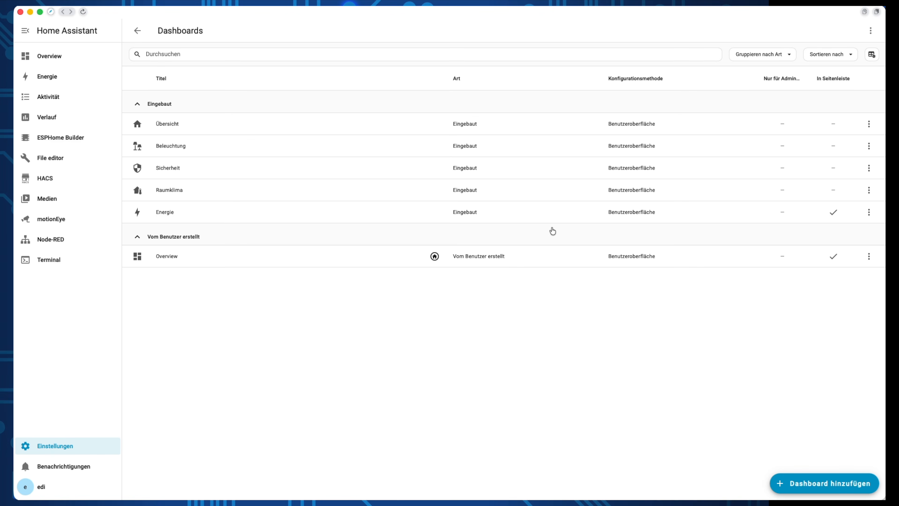
left_click(831, 483)
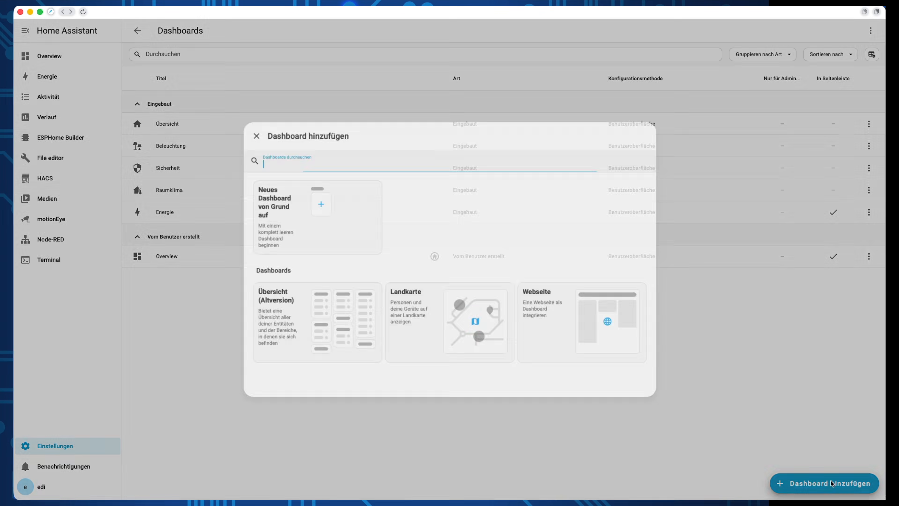
left_click(343, 232)
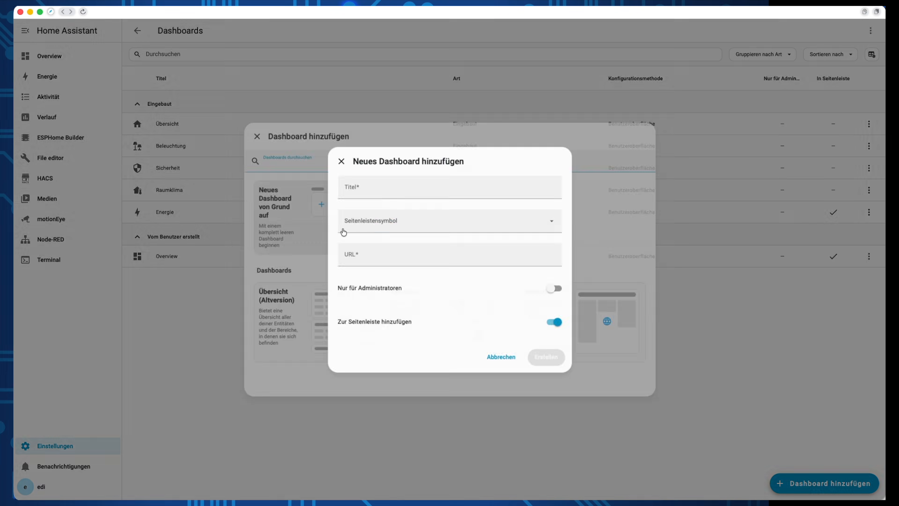
left_click(371, 189)
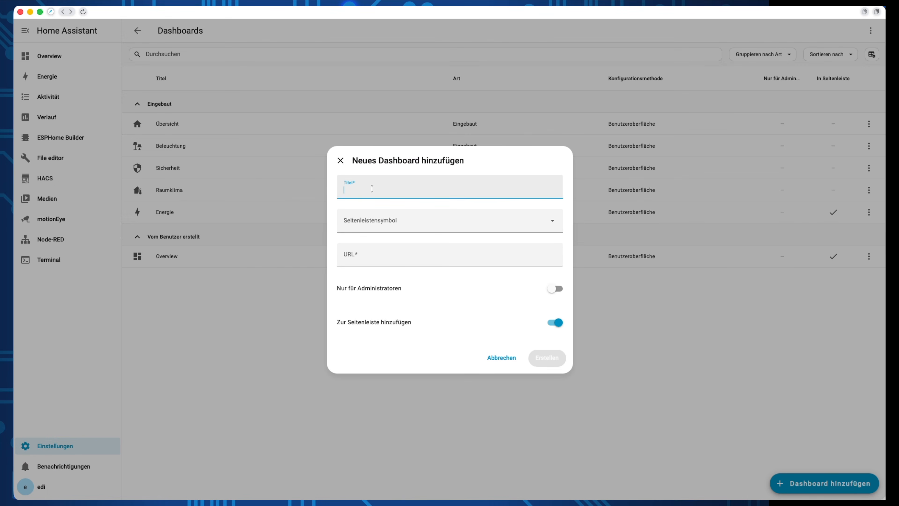
type("Smoke Alra")
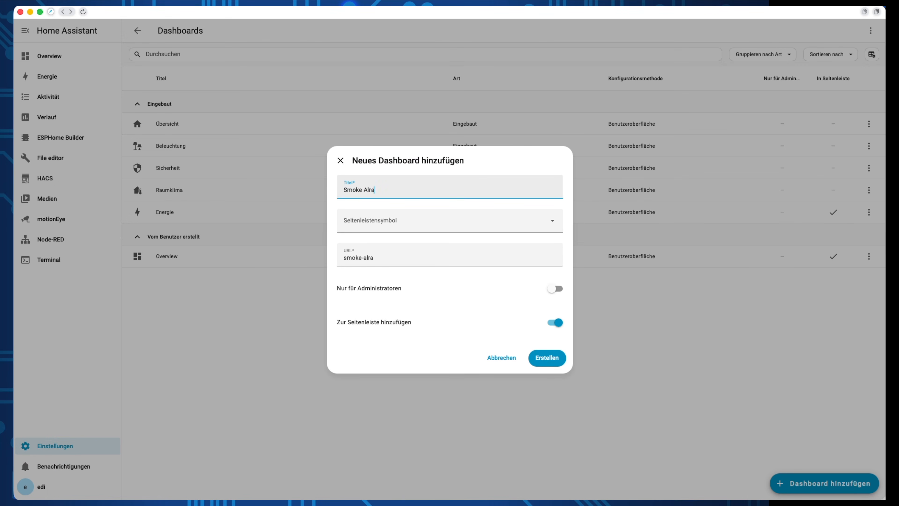
key("BackSpace")
type("arms")
left_click(399, 225)
type("smok")
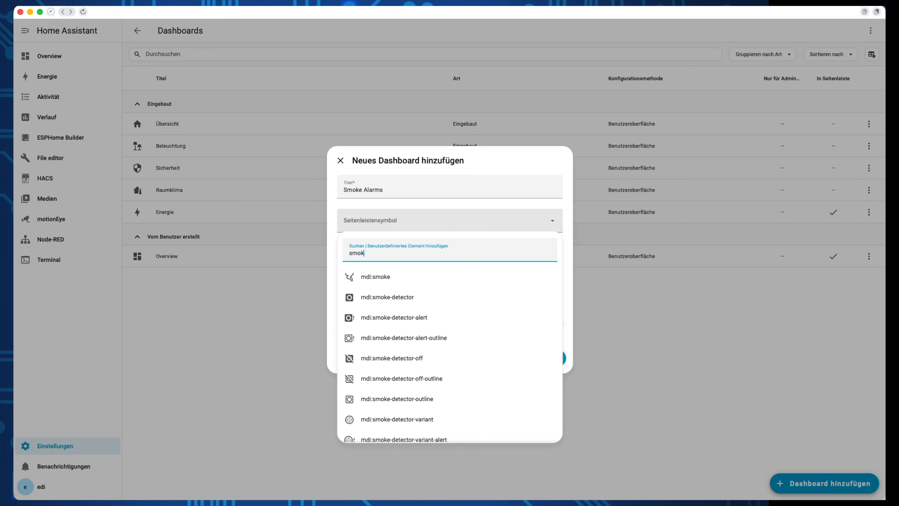
left_click(396, 275)
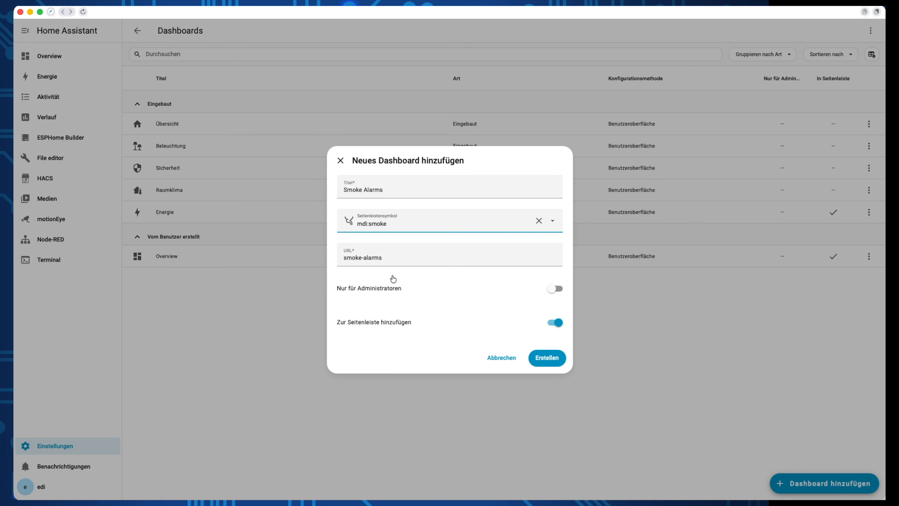
left_click(538, 355)
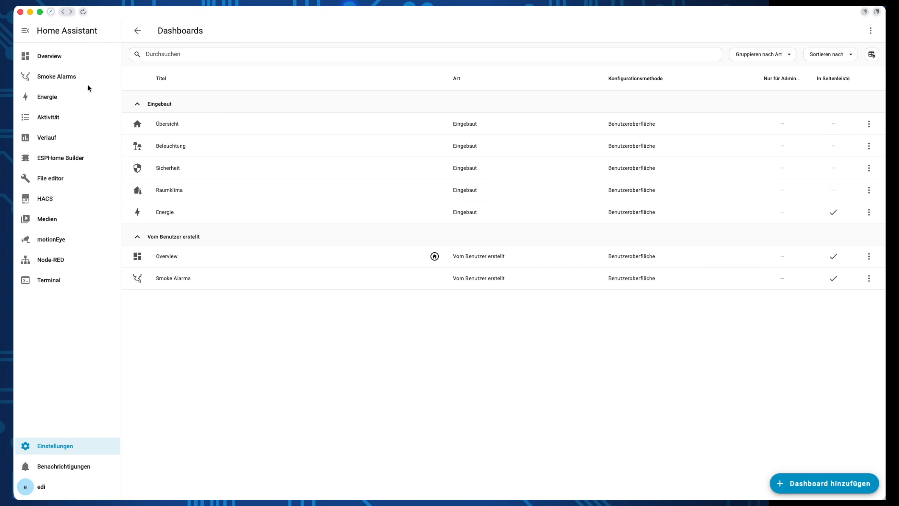
Step: Edit the Smoke Alarms dashboard and add a card with the Kitchen, Livingroom and Warehouse Smoke Status
left_click(80, 78)
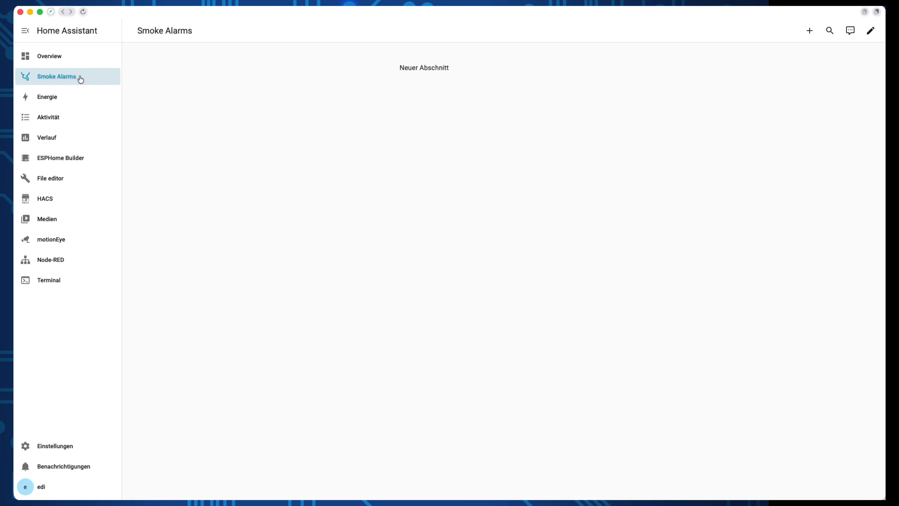
left_click(870, 30)
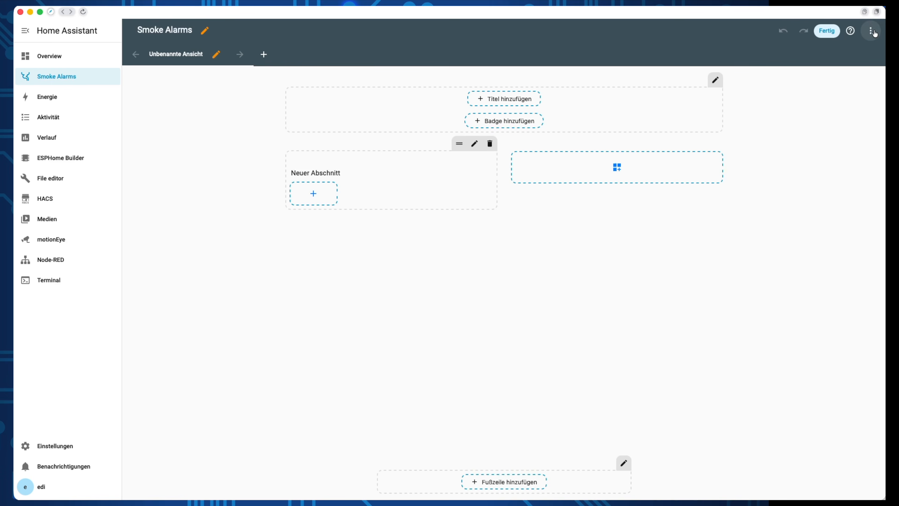
left_click(329, 195)
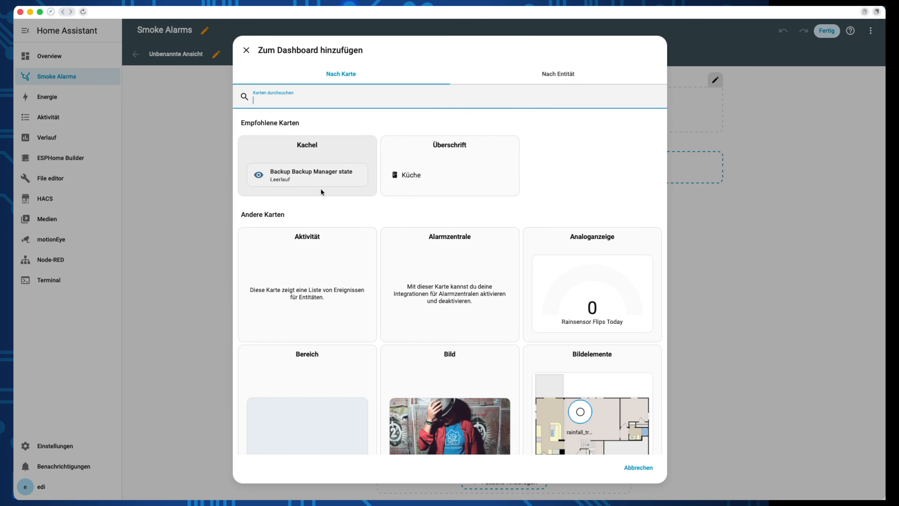
scroll(331, 225, "down", 3)
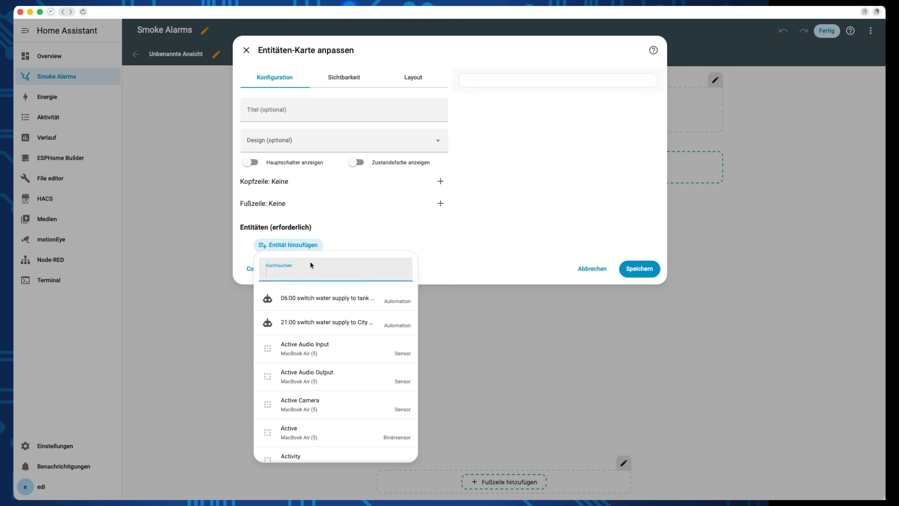
type("smoke")
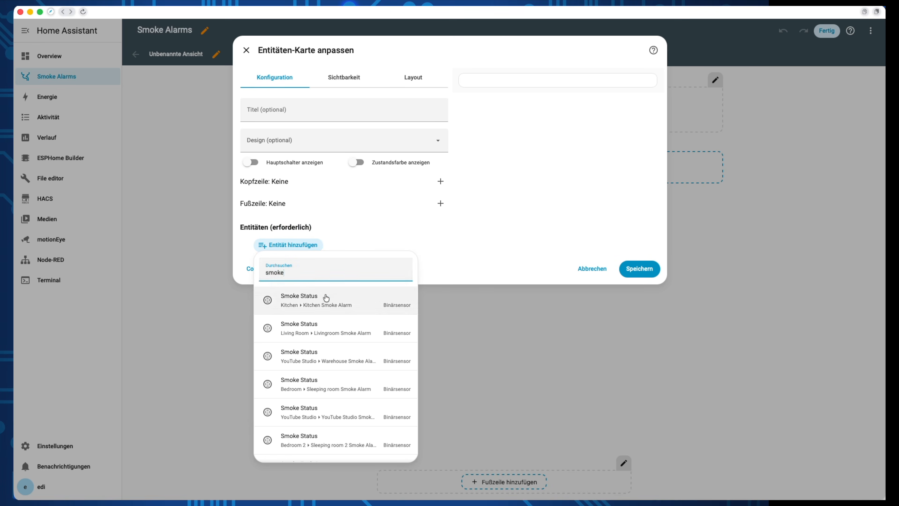
left_click(327, 296)
left_click(352, 349)
left_click(329, 189)
Step: Add the three Sleeping room alarms' Smoke Status entities to the card and save it
left_click(296, 327)
type("smoke")
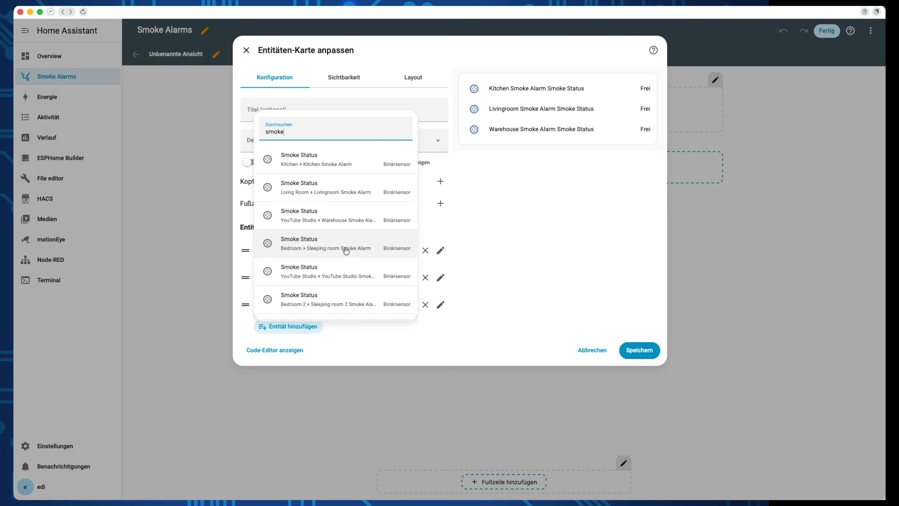
left_click(346, 248)
left_click(297, 353)
type("smoke")
left_click(303, 278)
left_click(287, 381)
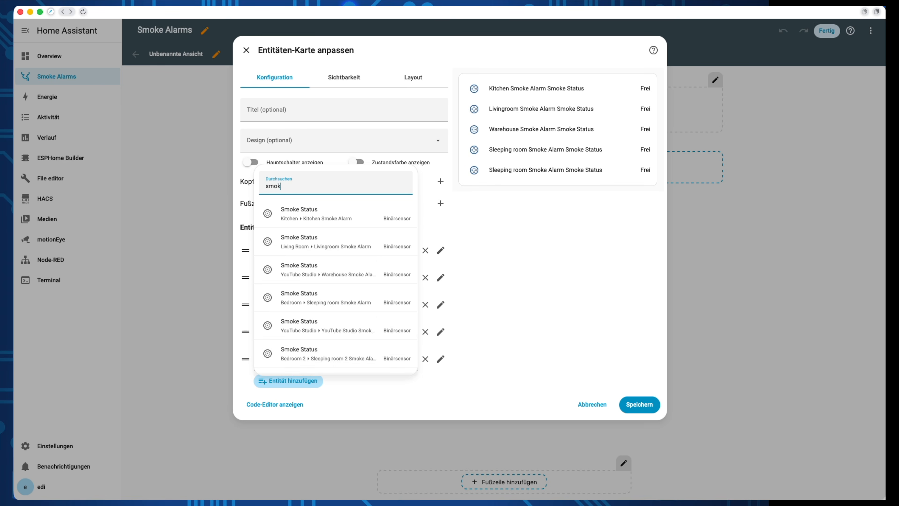
left_click(307, 352)
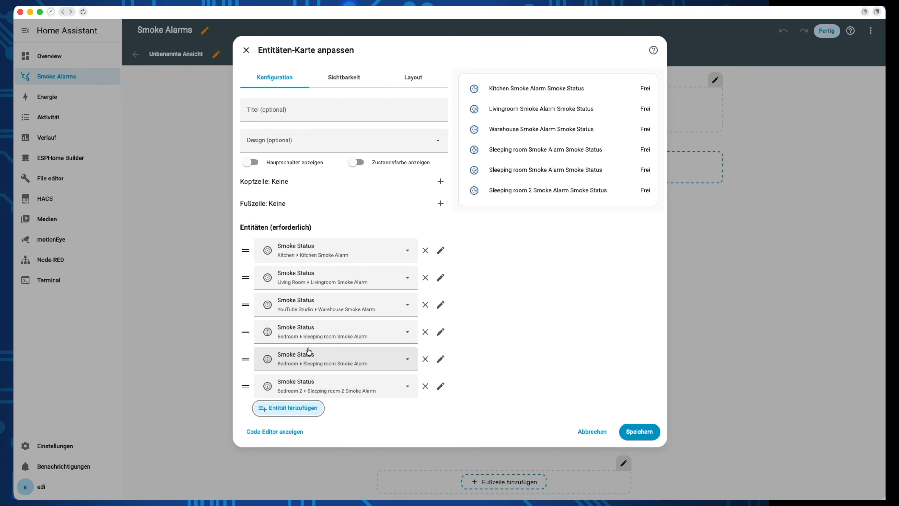
left_click(630, 432)
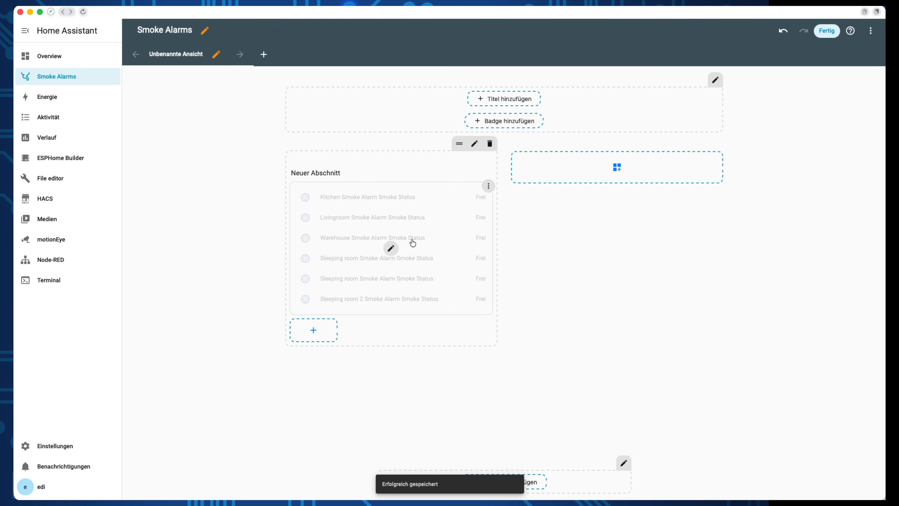
Step: Add a second section with an Entities card starting with the Kitchen alarm's Smoke Status
left_click(617, 167)
left_click(427, 193)
scroll(425, 284, "down", 8)
left_click(307, 425)
left_click(293, 246)
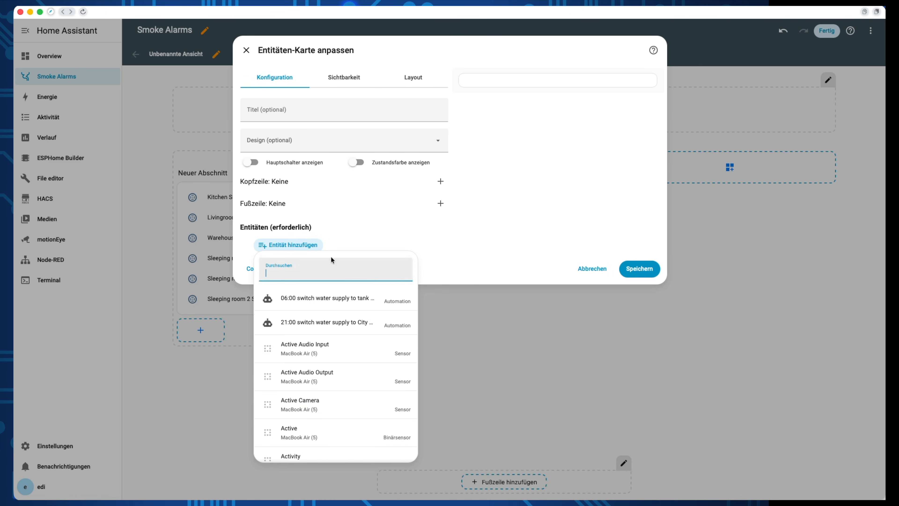
type("smoke")
scroll(363, 341, "down", 4)
scroll(348, 333, "down", 1)
scroll(348, 333, "up", 1)
left_click(347, 326)
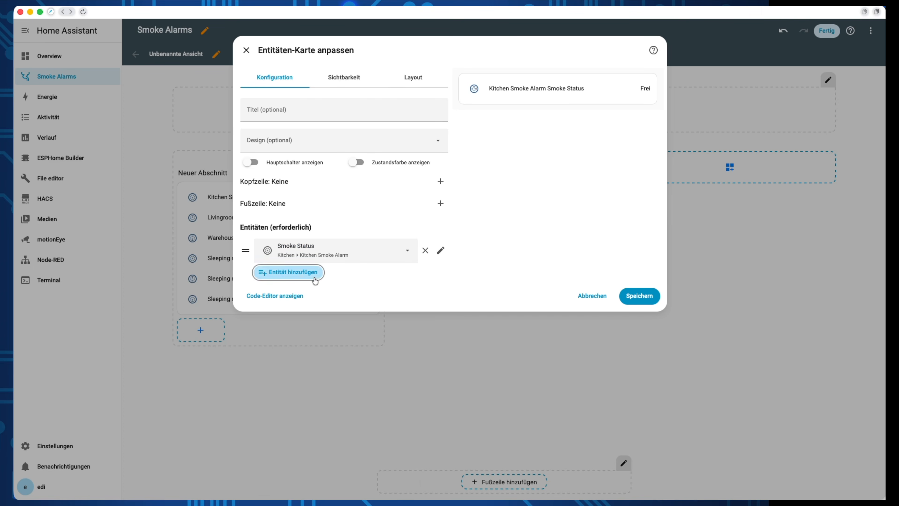
Step: Add the Kitchen alarm's Smoke Fault, Battery and Online Status entities to the card
left_click(308, 273)
left_click(319, 390)
left_click(305, 299)
type("smoke")
scroll(318, 209, "down", 2)
left_click(319, 210)
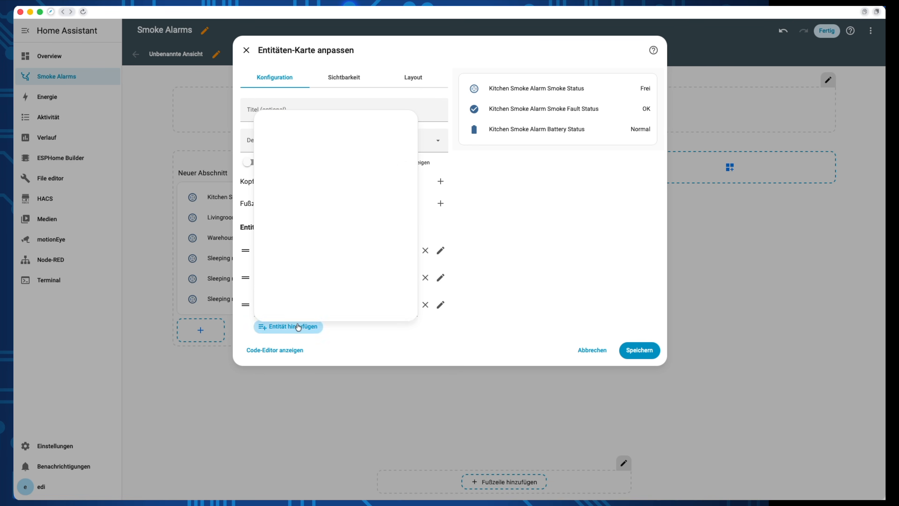
scroll(325, 203, "down", 3)
left_click(325, 223)
Step: Add a 'Smoke Alarm Kitchen' heading with the mdi:smoke icon and finish editing the dashboard
scroll(301, 261, "down", 3)
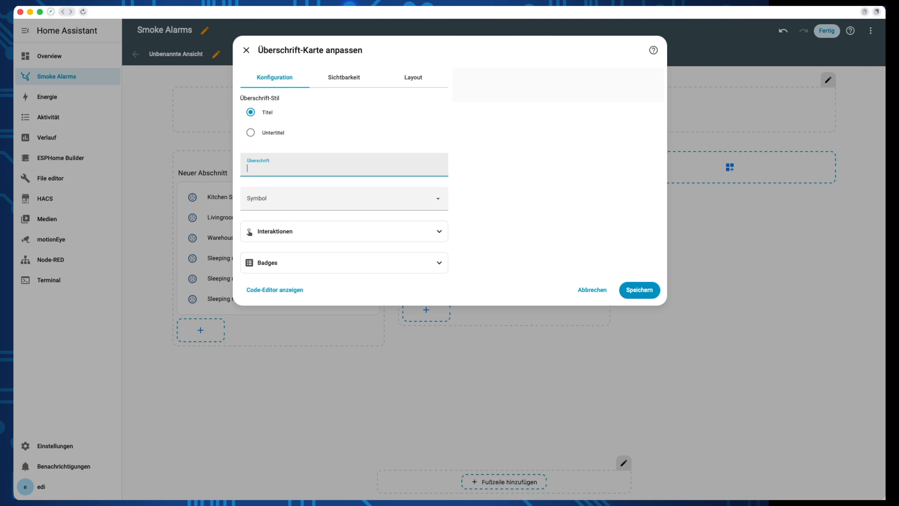
type("Smoke Alarm Kitchen")
key("Tab")
type("moke")
left_click(279, 255)
left_click(639, 290)
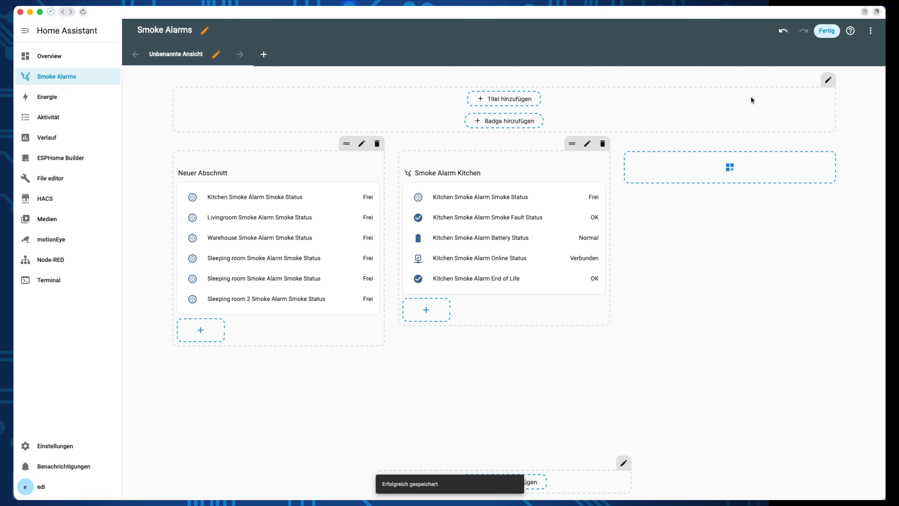
left_click(827, 31)
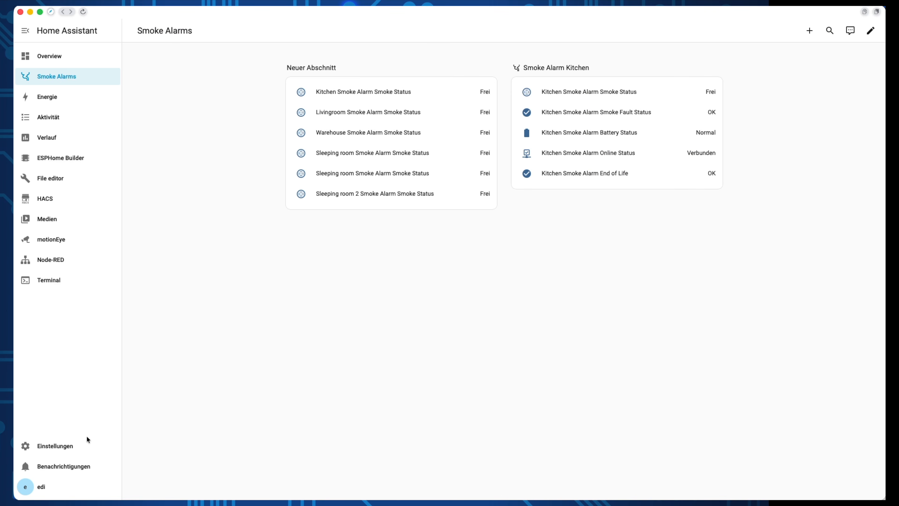
Step: Open the Livingroom Smoke Alarm device page under the MQTT integration
left_click(54, 448)
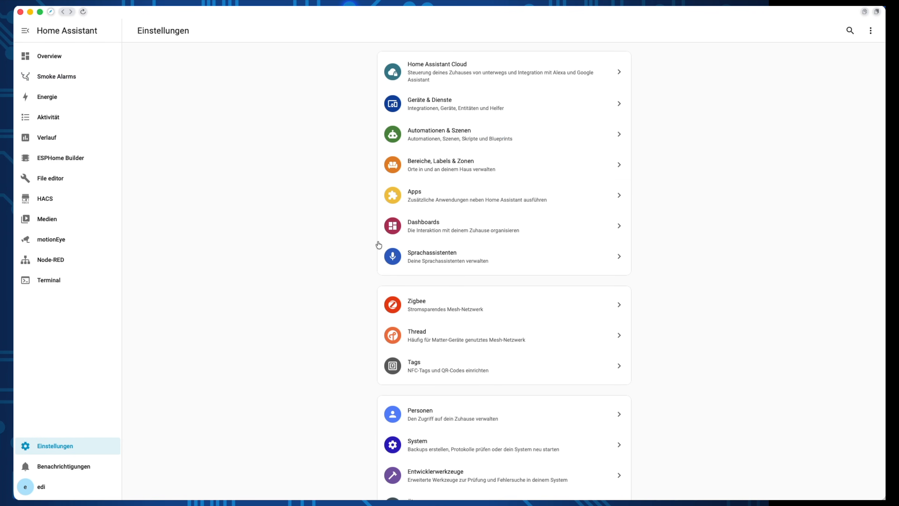
left_click(440, 114)
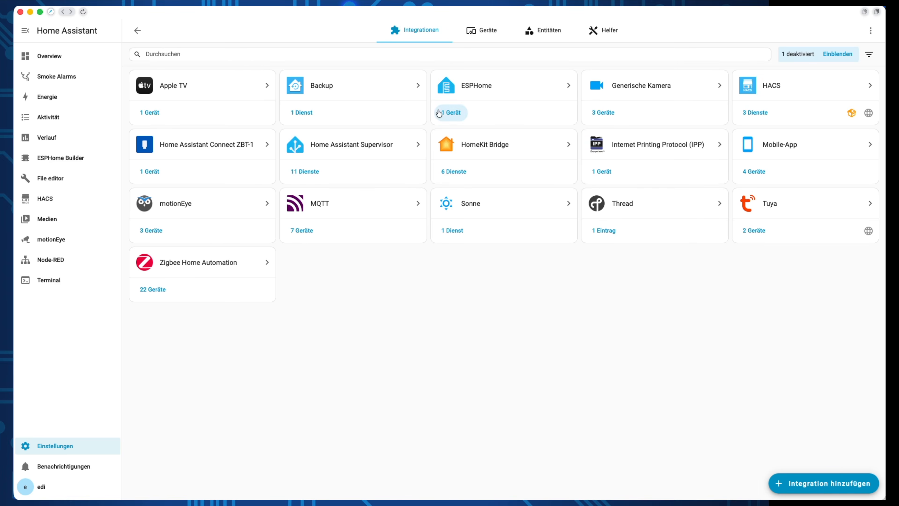
left_click(371, 212)
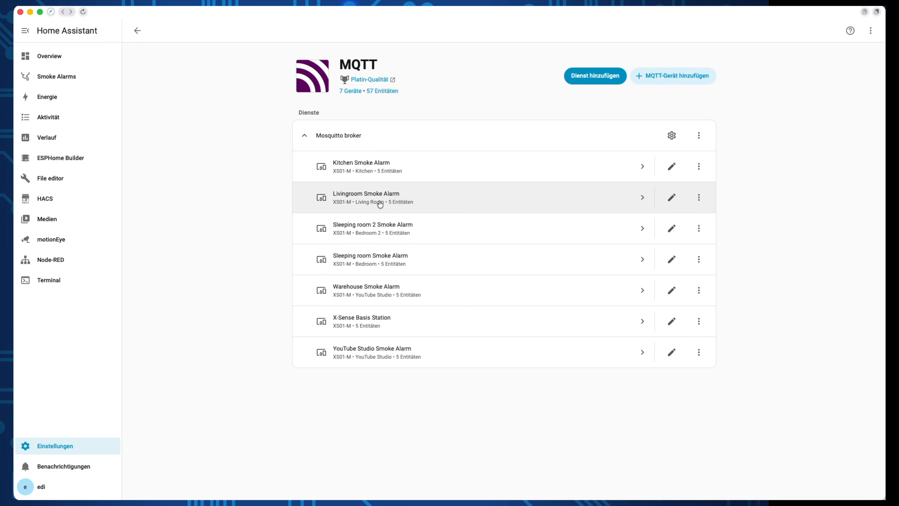
left_click(380, 204)
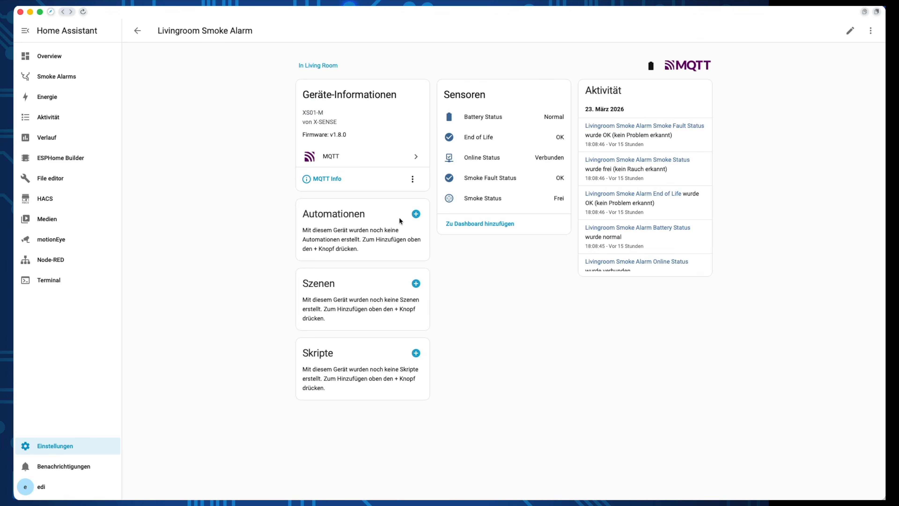
Step: Add the alarm's five suggested sensor cards to the Smoke Alarms dashboard
left_click(464, 224)
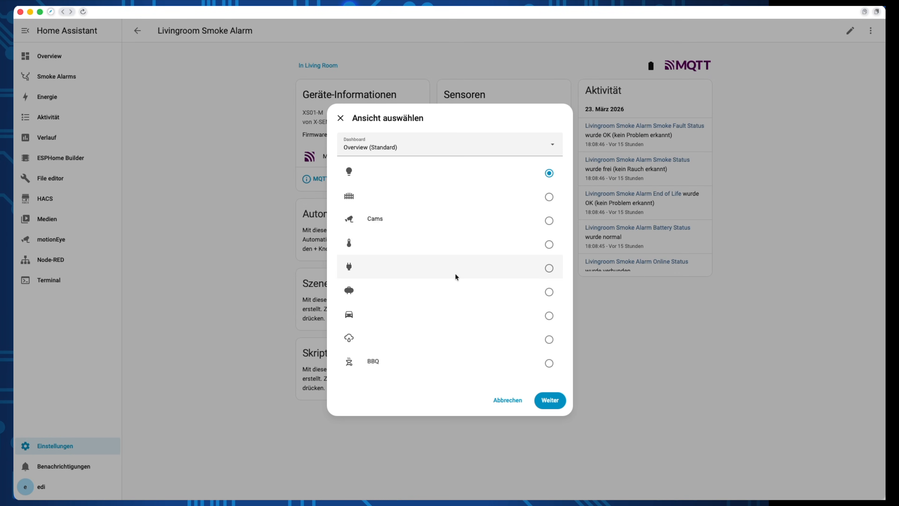
left_click(457, 145)
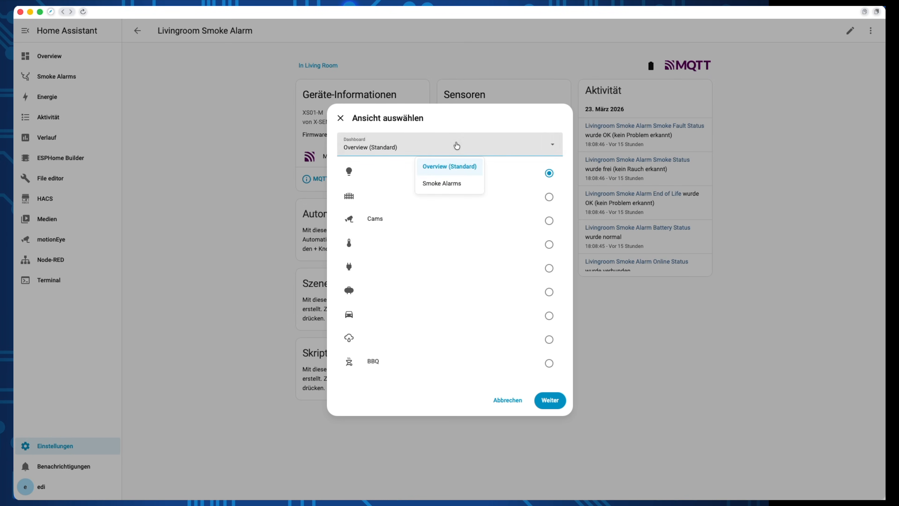
left_click(440, 184)
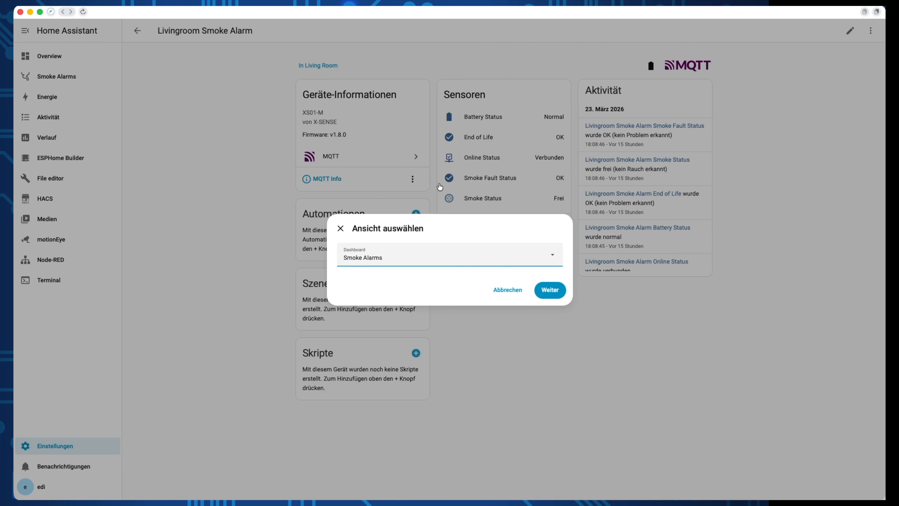
left_click(547, 290)
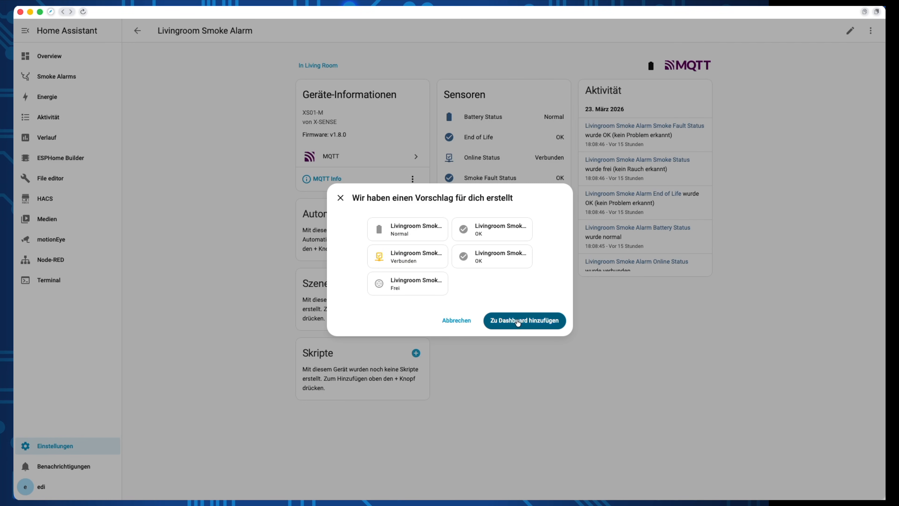
left_click(518, 320)
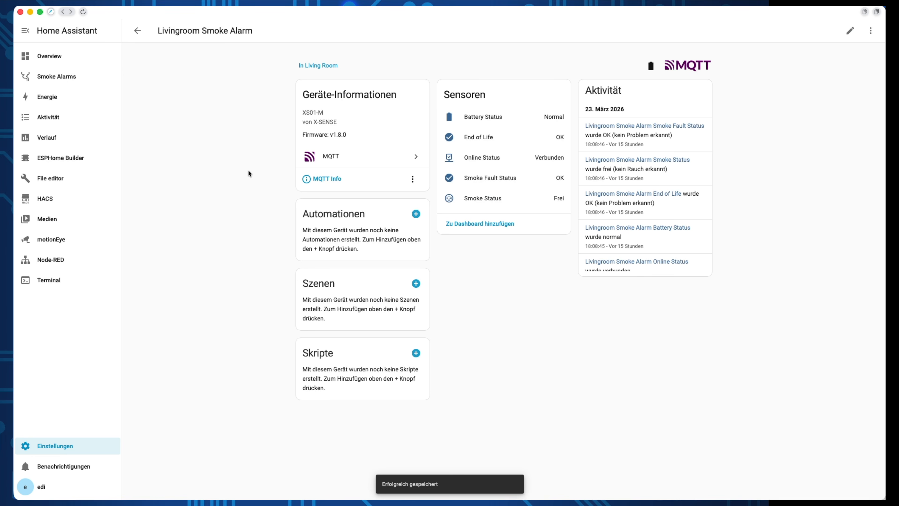
Step: Check the Smoke Alarms dashboard, then search HACS for 'xs' and open the xsense repository
left_click(77, 82)
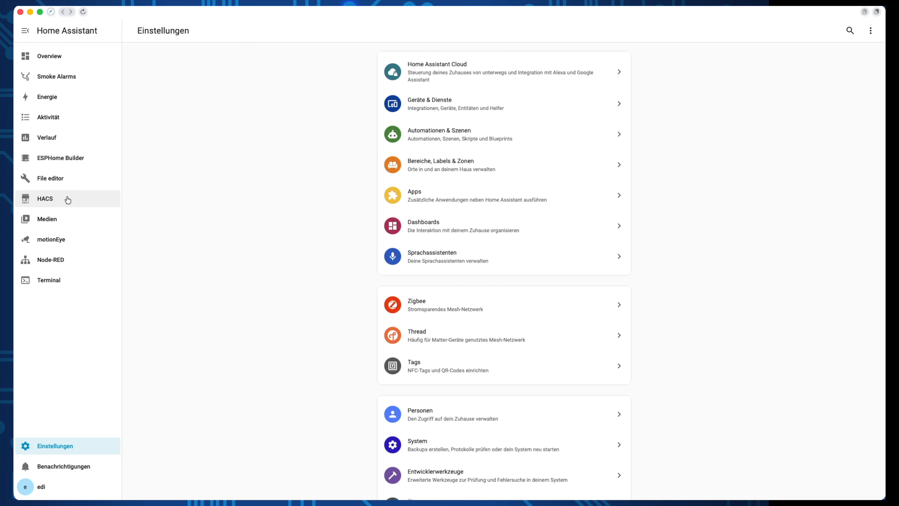
left_click(82, 199)
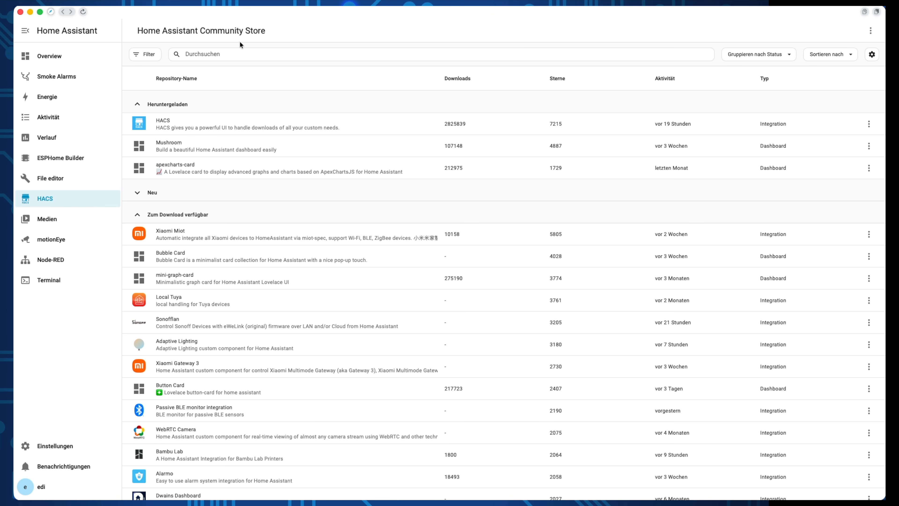
left_click(244, 53)
type("xs")
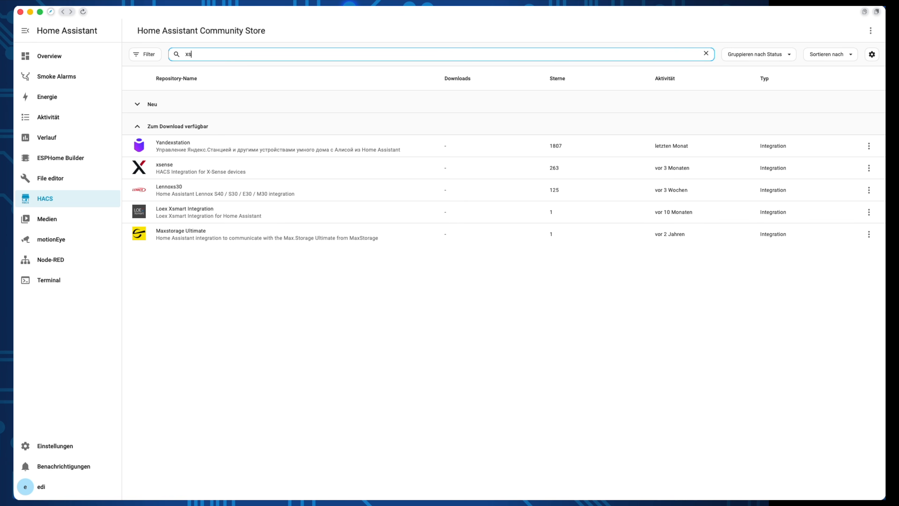
left_click(194, 167)
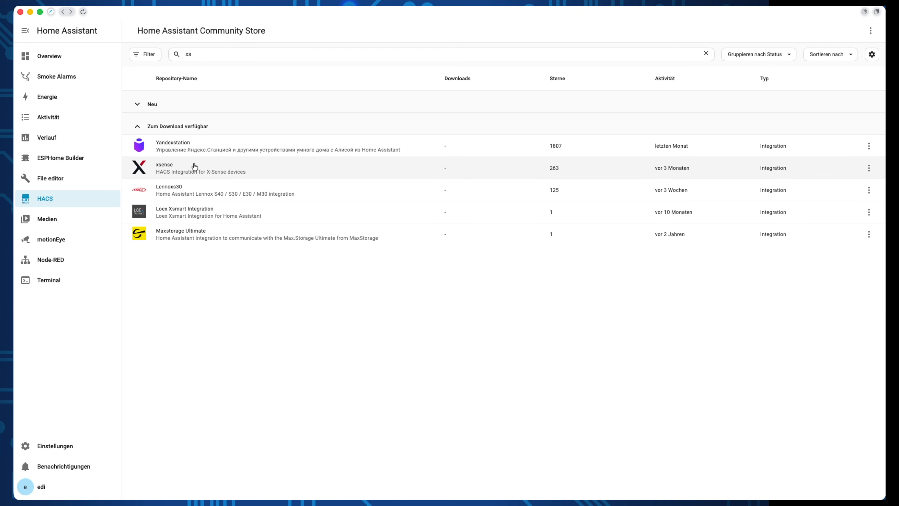
left_click(194, 166)
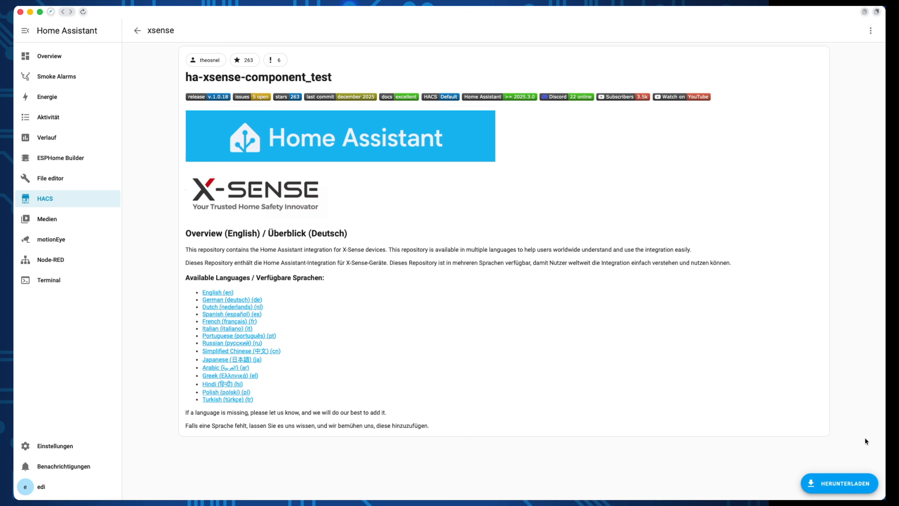
Step: Download xsense release v.1.0.18 from HACS
left_click(846, 476)
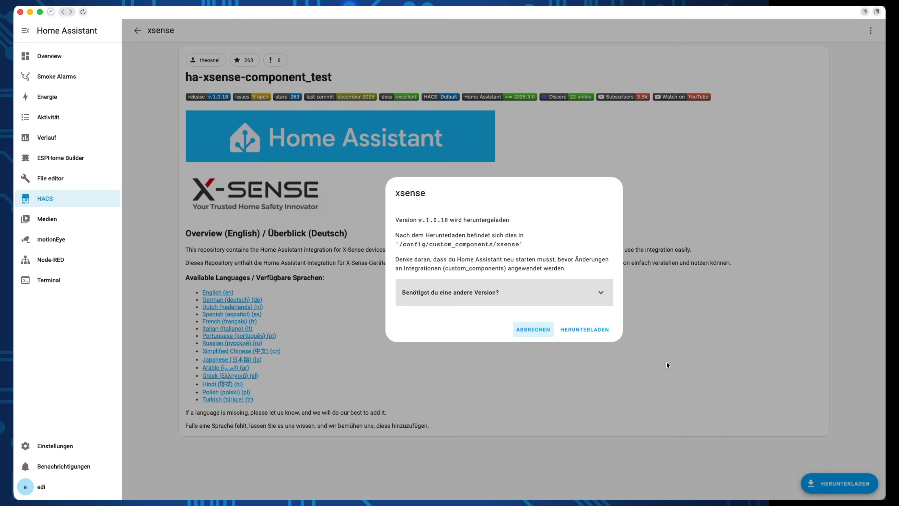
left_click(519, 294)
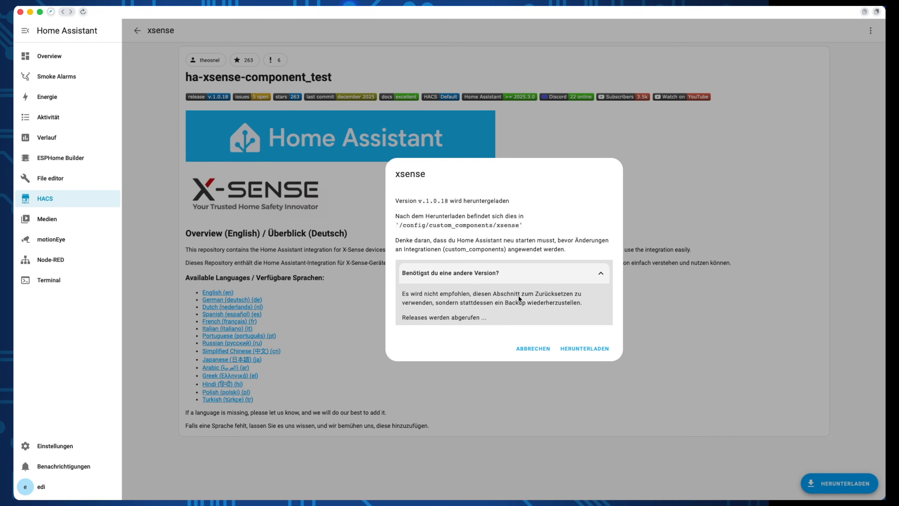
left_click(501, 319)
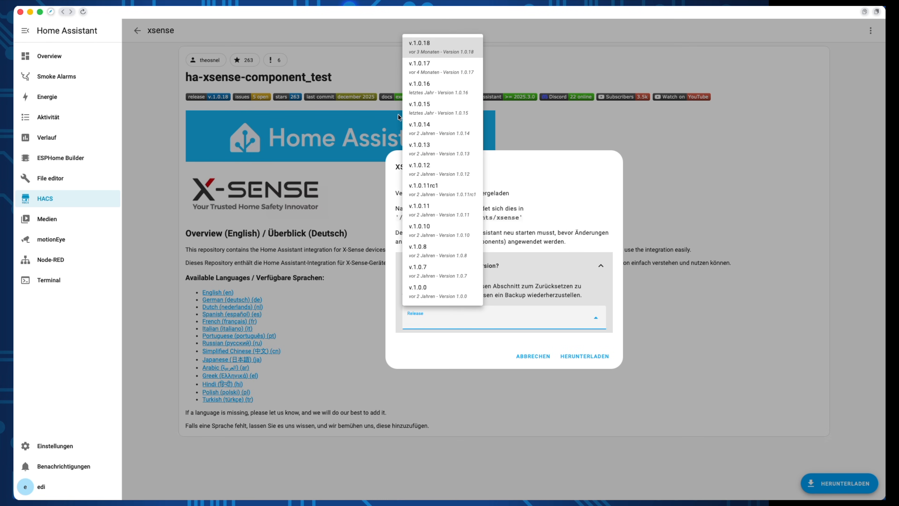
left_click(434, 53)
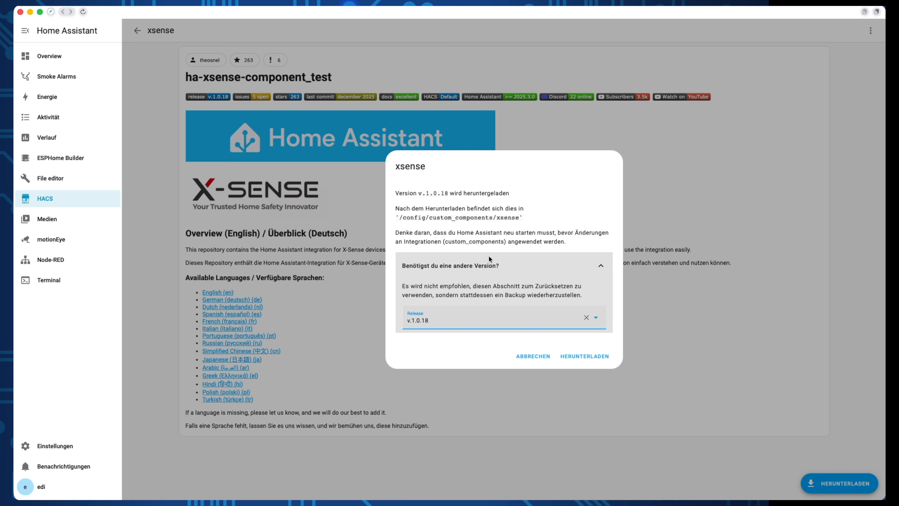
left_click(592, 357)
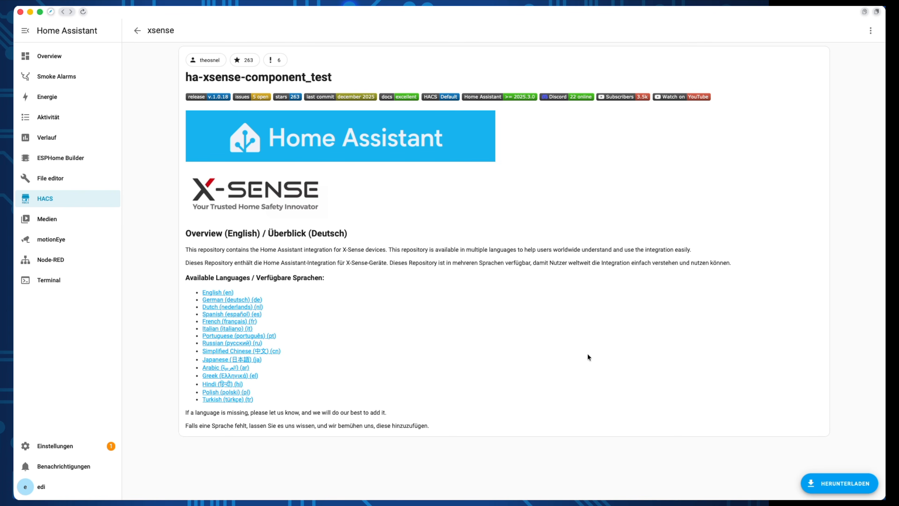
Step: Restart Home Assistant via the restart-required repair notice in Settings
left_click(138, 32)
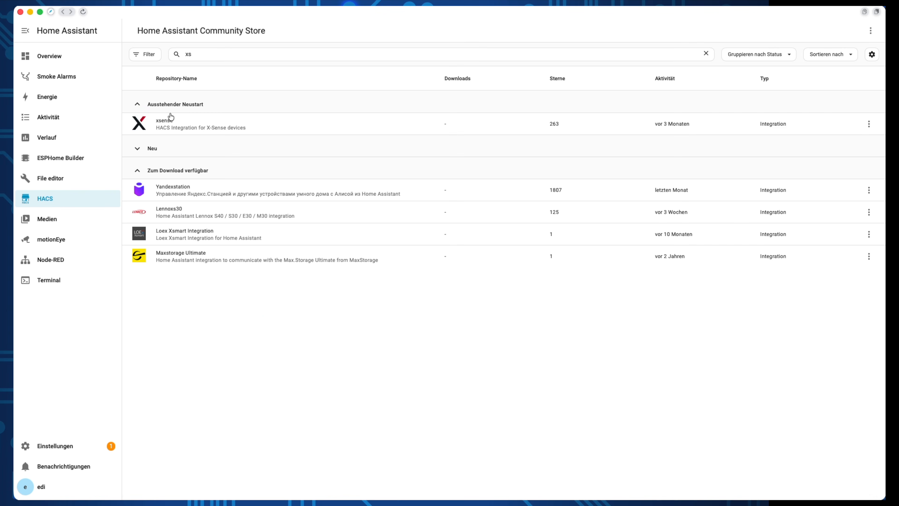
left_click(77, 445)
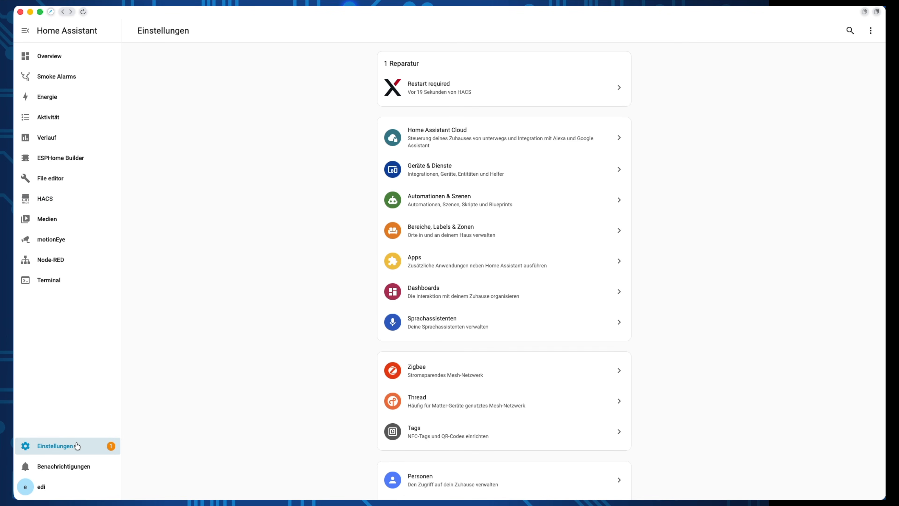
left_click(491, 93)
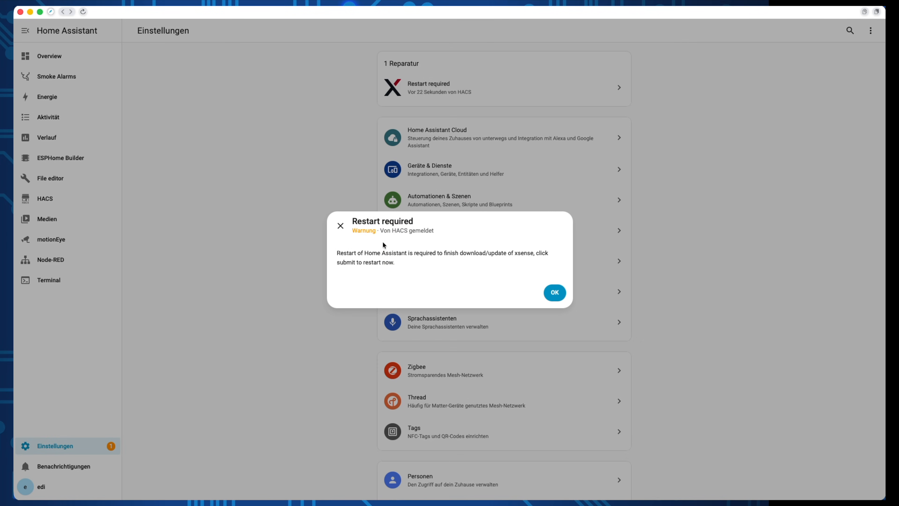
left_click(553, 292)
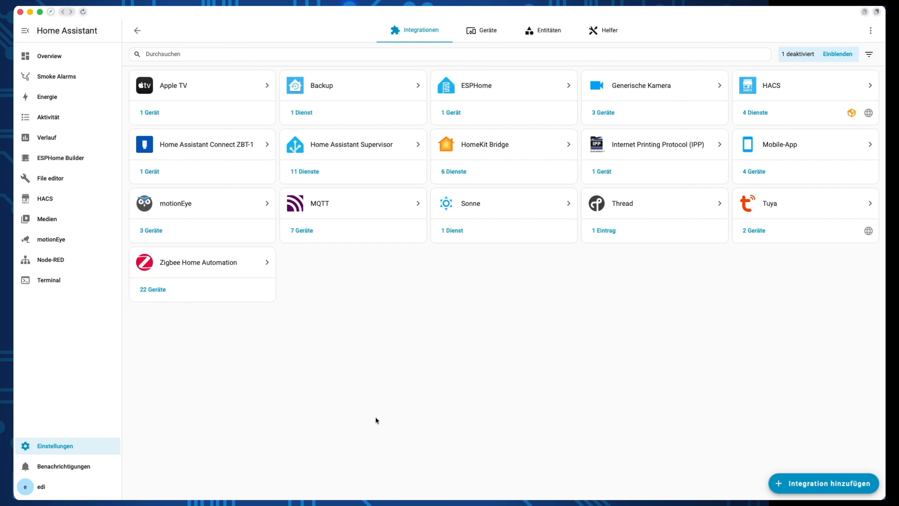
Step: Add the X-Sense Home Security integration, logging in with the X-Sense account e-mail and password
left_click(819, 483)
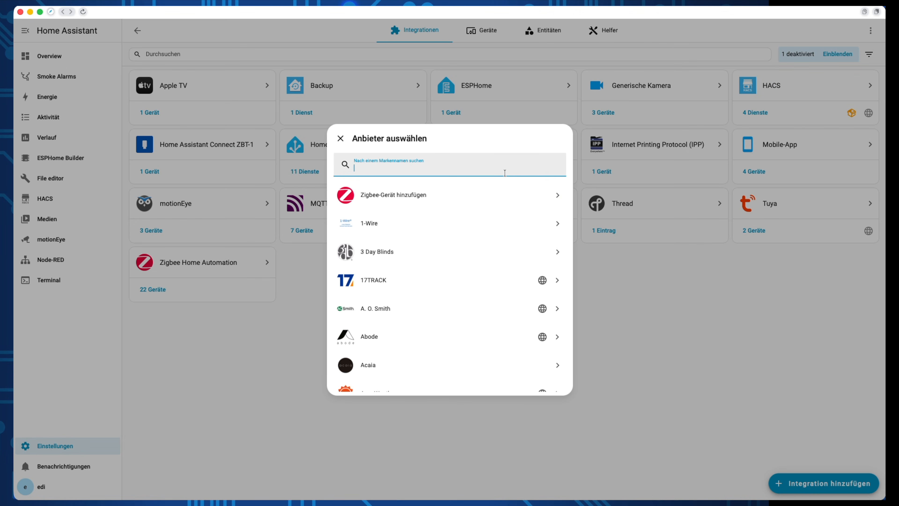
type("x")
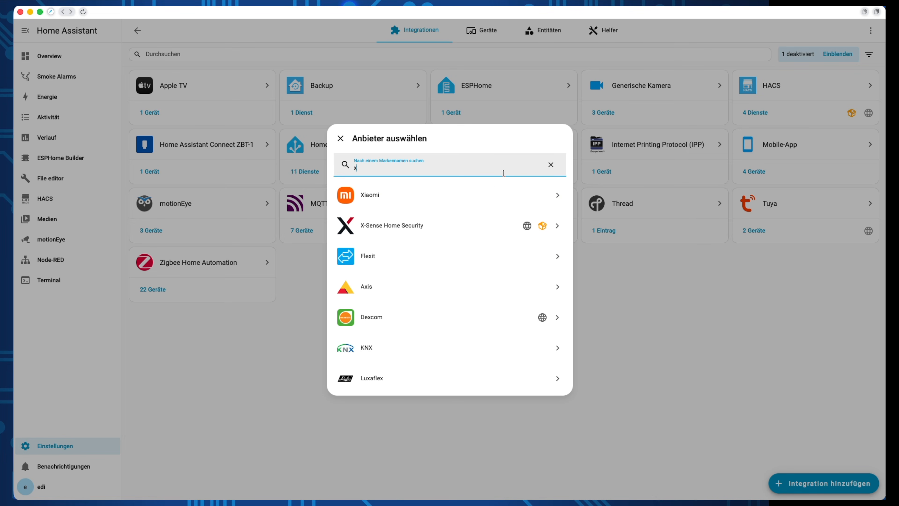
left_click(450, 234)
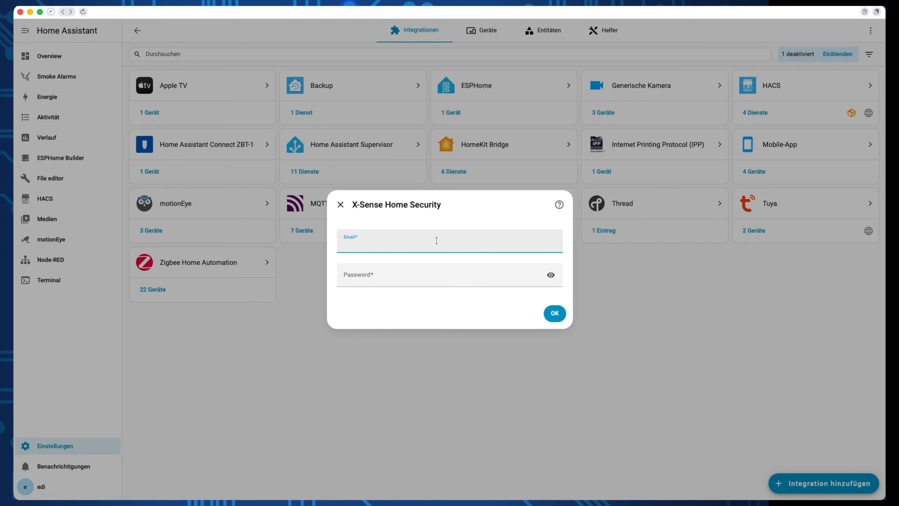
key("Tab")
type("•••••••••")
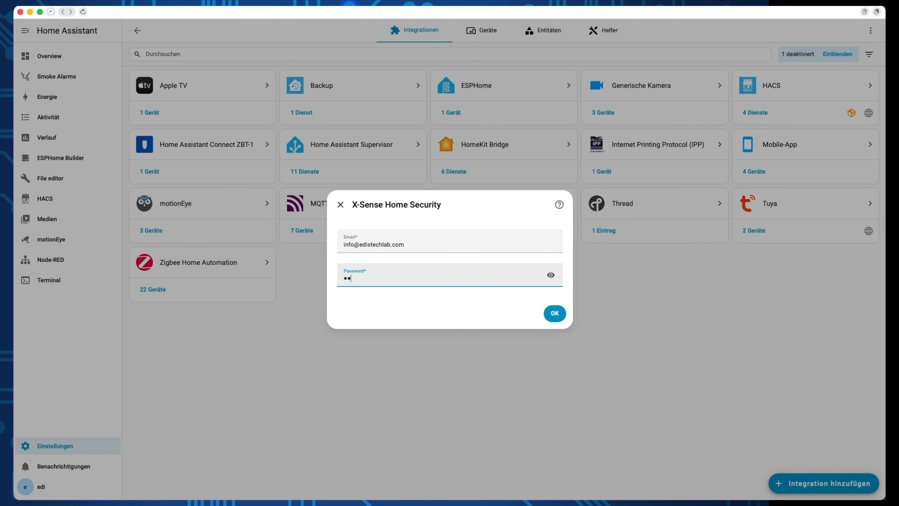
left_click(551, 317)
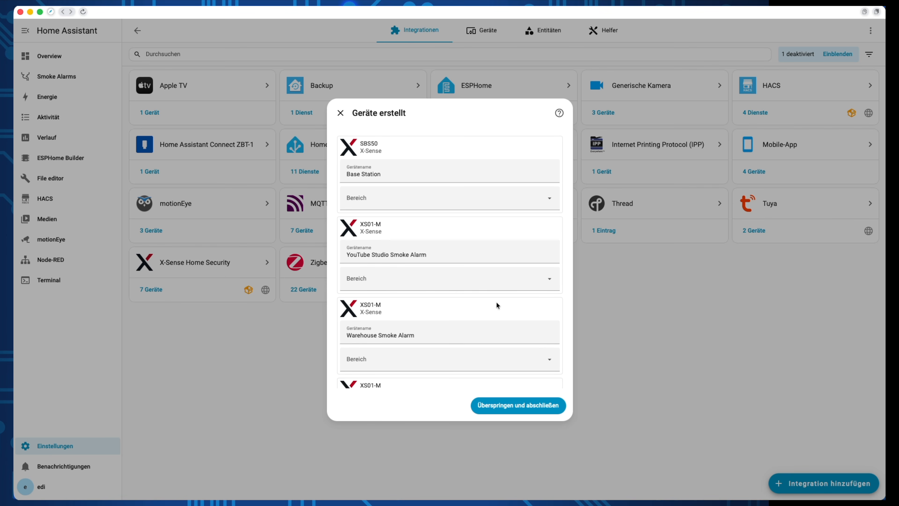
Step: Assign the Base Station and Warehouse alarm to YouTube Studio and the Kitchen alarm to Kitchen
left_click(508, 197)
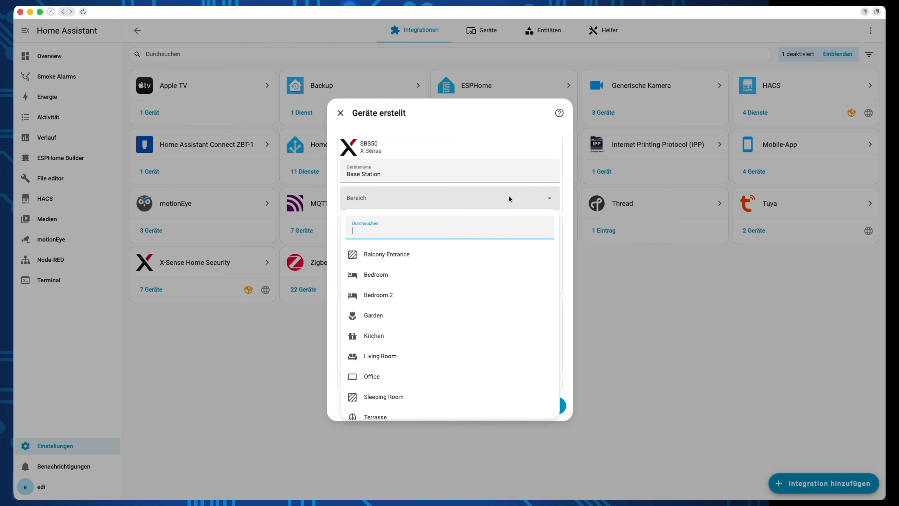
scroll(481, 288, "down", 3)
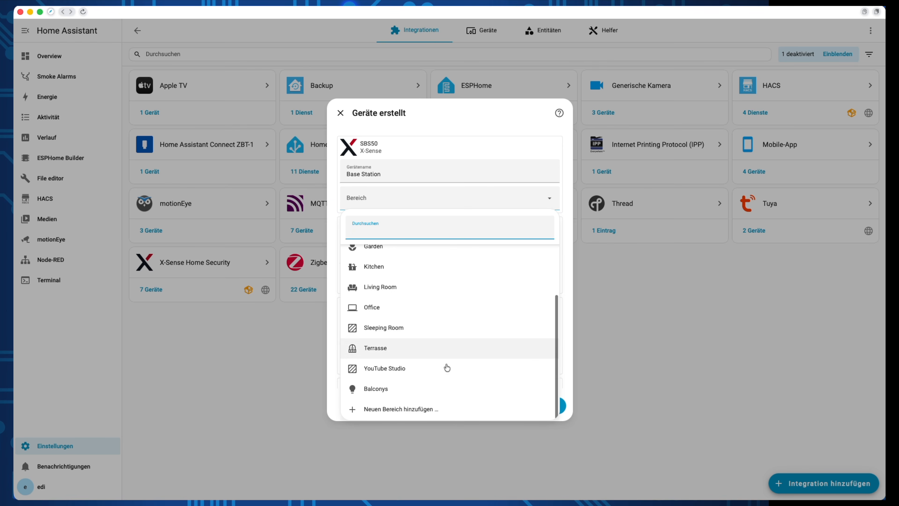
left_click(447, 367)
left_click(453, 283)
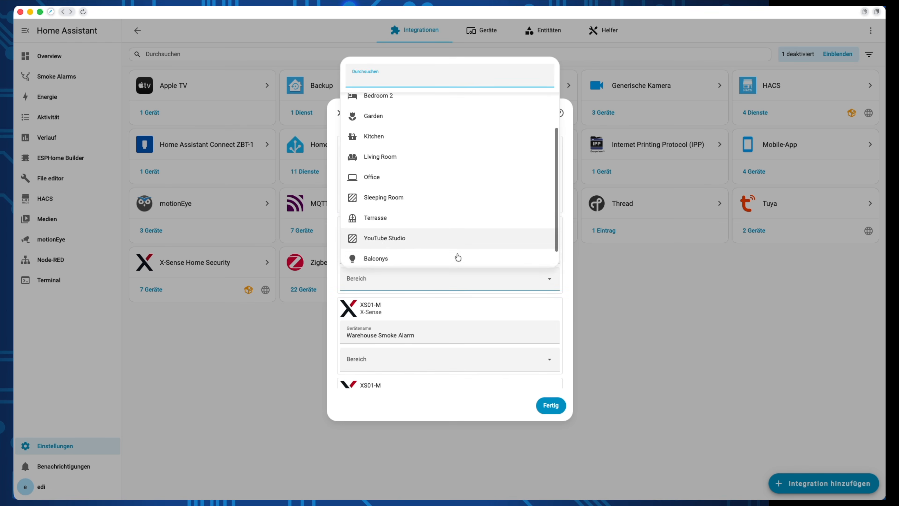
left_click(456, 238)
left_click(460, 241)
left_click(457, 358)
left_click(457, 321)
left_click(422, 402)
Step: Assign Sleepingroom, Sleepingroom 2 and Livingroom alarms to Bedroom, Bedroom 2, Living Room, then open Base Station
left_click(454, 353)
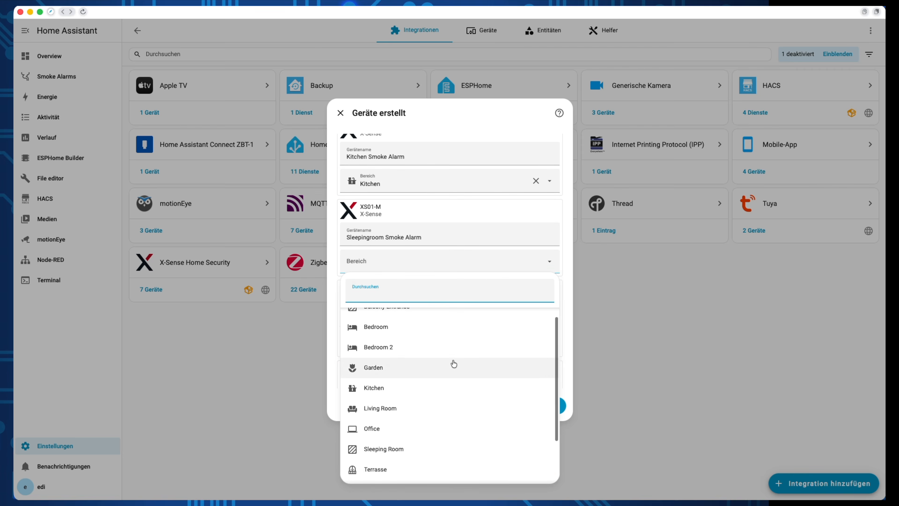
left_click(450, 327)
scroll(439, 324, "down", 1)
left_click(430, 321)
left_click(433, 187)
scroll(451, 346, "down", 1)
left_click(448, 372)
left_click(434, 297)
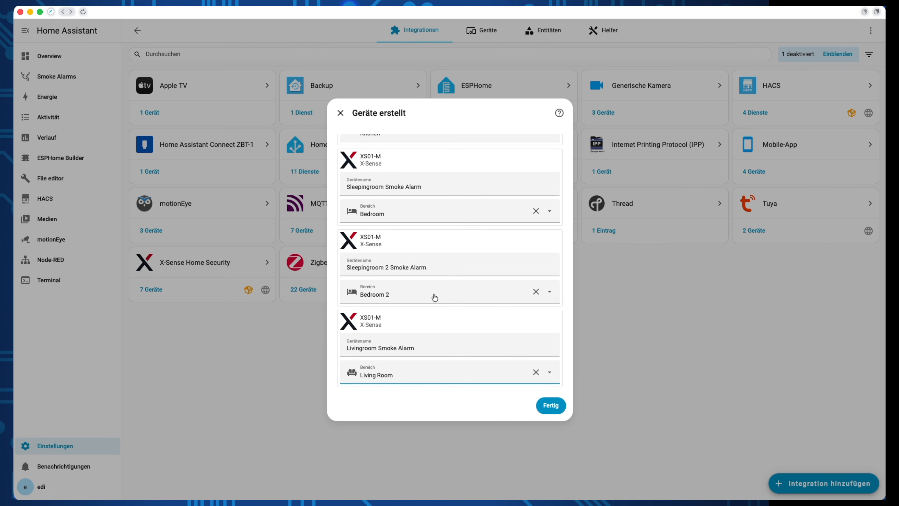
left_click(549, 406)
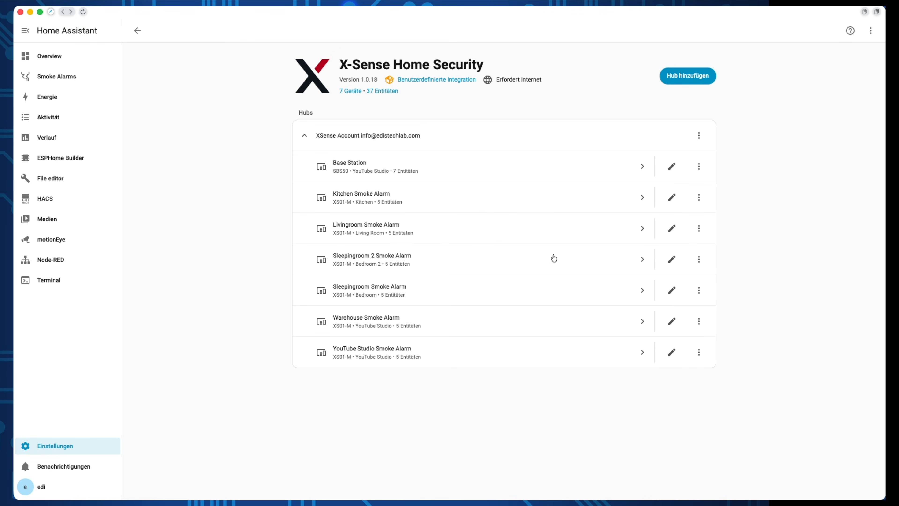
left_click(552, 179)
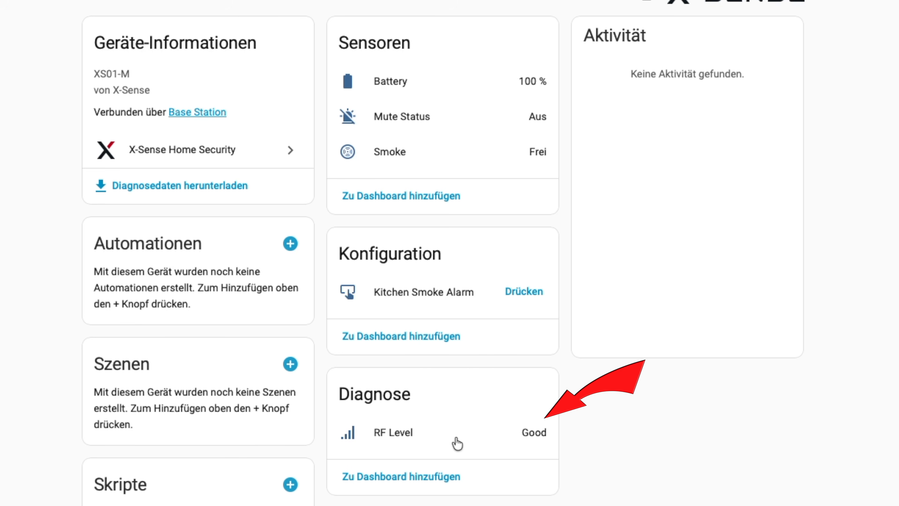
left_click(136, 33)
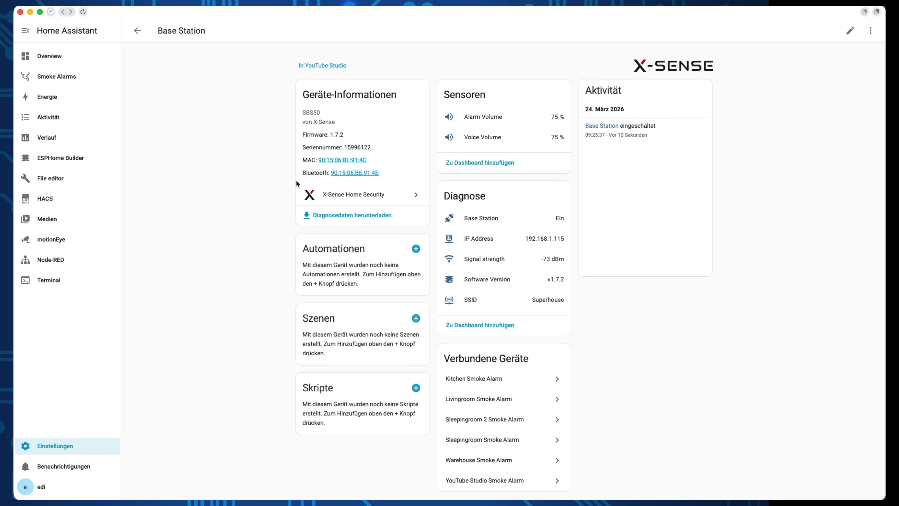
Step: Add the Base Station's Diagnose readings as suggested cards to the Smoke Alarms dashboard
left_click(476, 326)
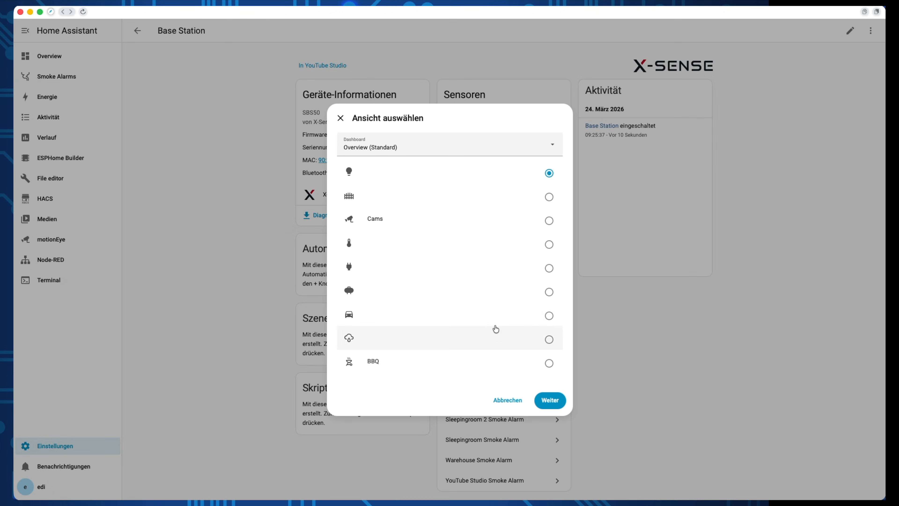
left_click(496, 329)
left_click(463, 151)
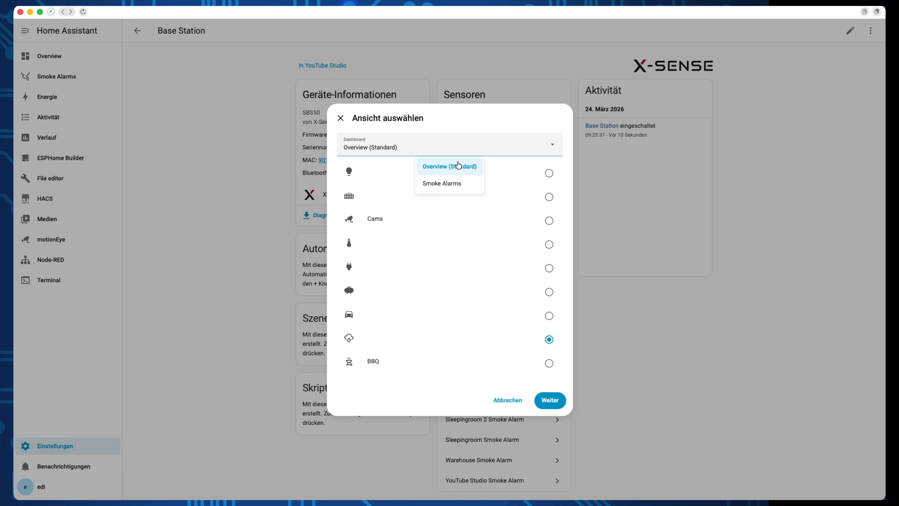
left_click(442, 184)
left_click(548, 290)
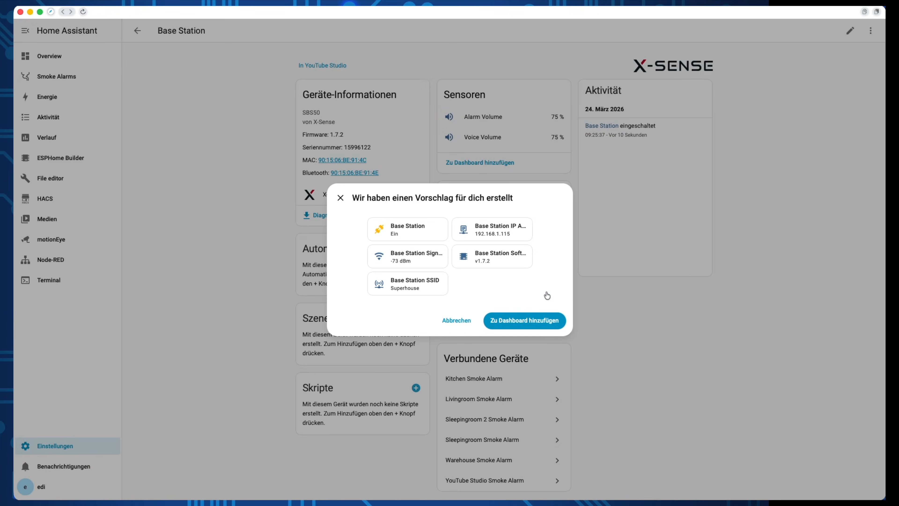
left_click(536, 322)
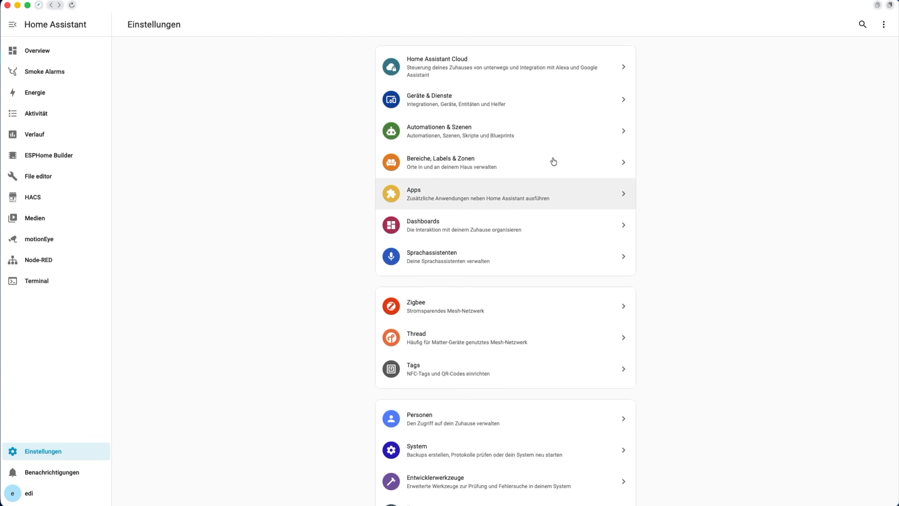
Step: Go to the Skripte tab under Automationen & Szenen and start a new script
left_click(491, 128)
left_click(550, 25)
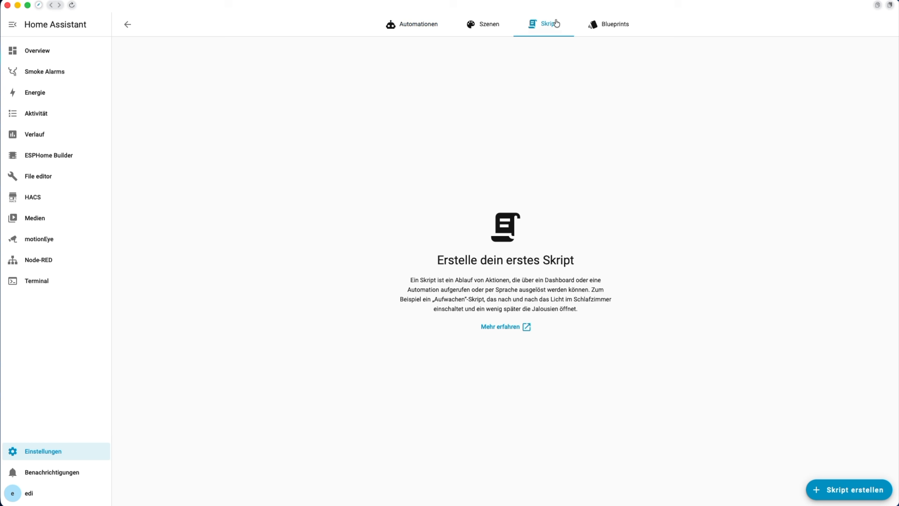
left_click(864, 495)
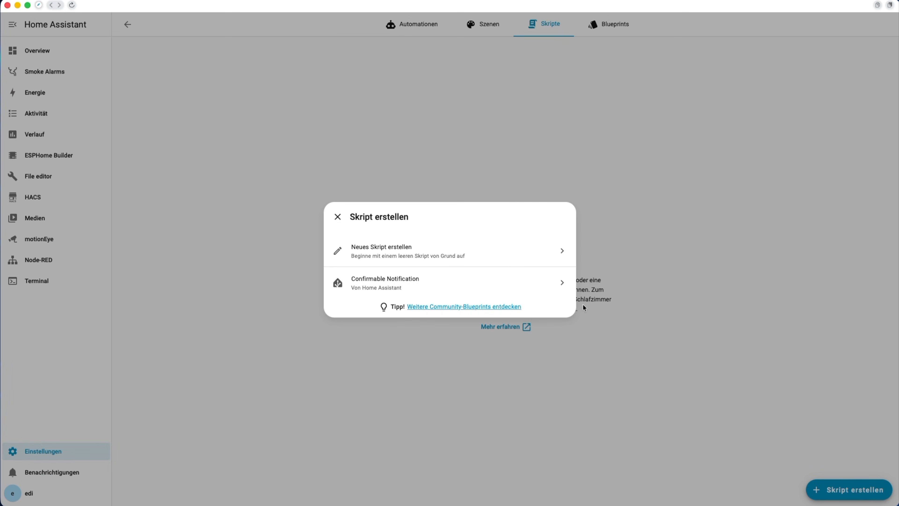
Step: Create a blank script with a 'Wiederhole mehrmals' repeat block set to 60 times
left_click(523, 254)
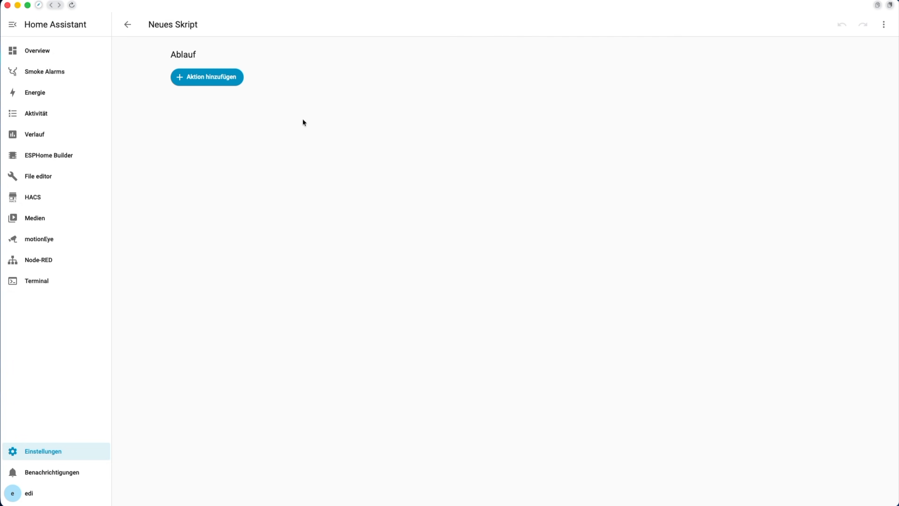
left_click(222, 78)
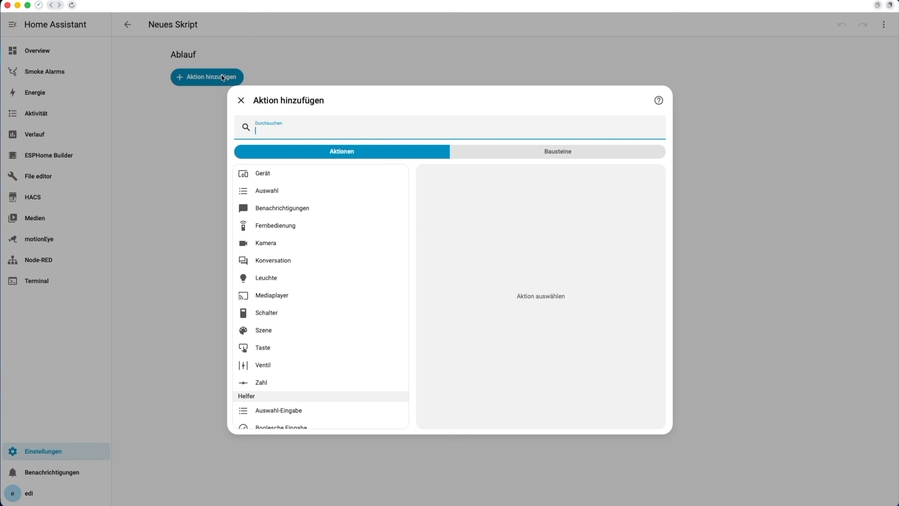
type("wieder")
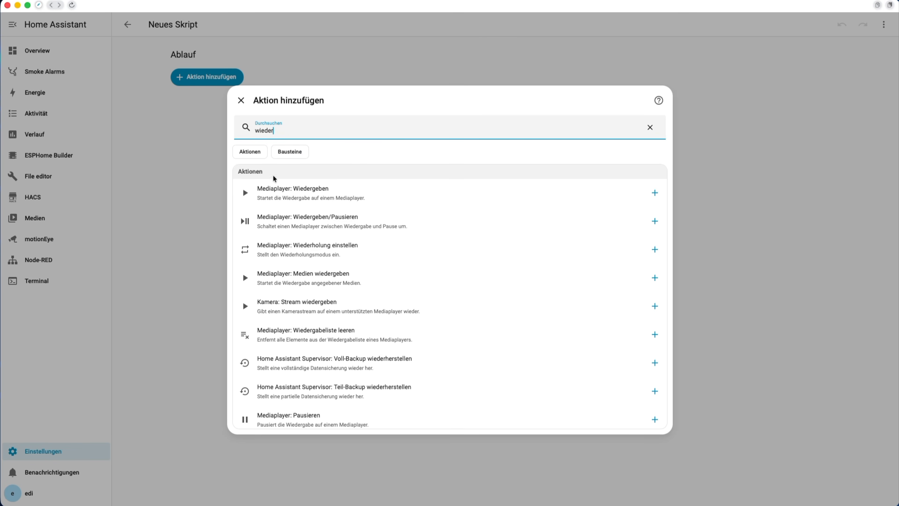
type("h")
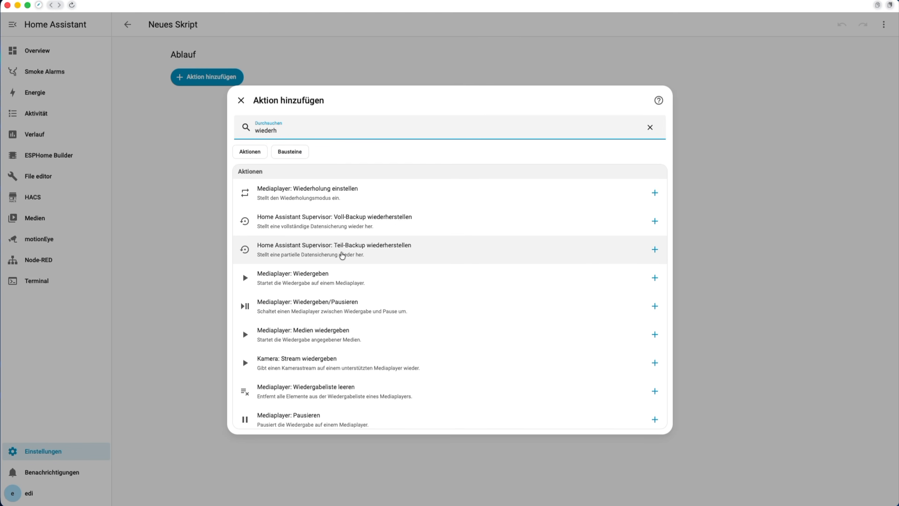
scroll(341, 255, "down", 4)
scroll(341, 255, "down", 3)
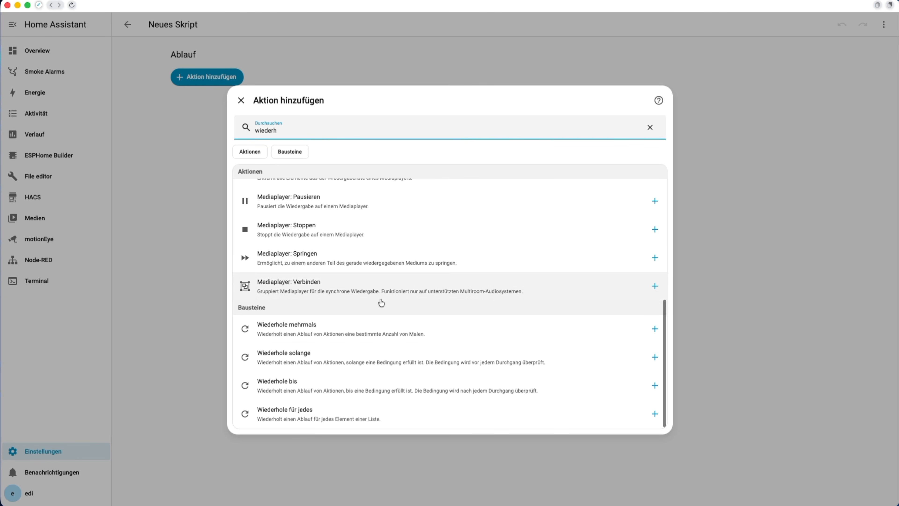
left_click(387, 333)
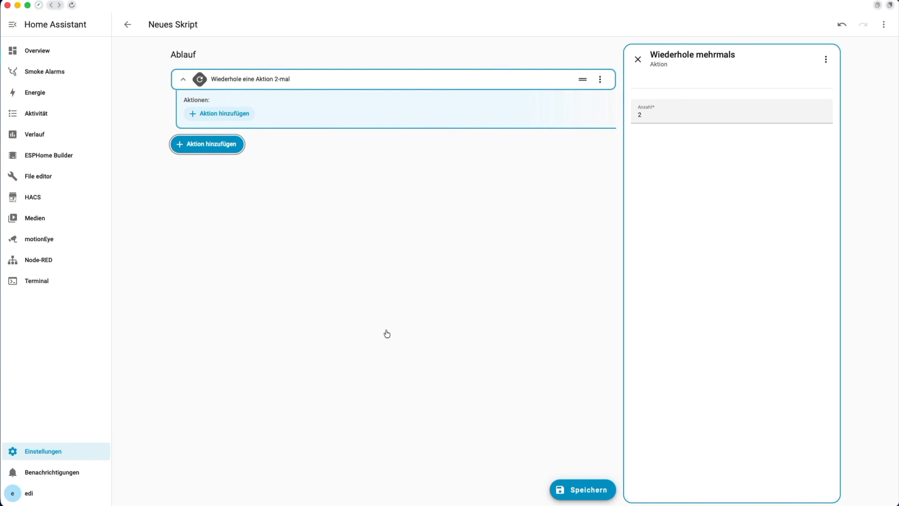
left_click(656, 117)
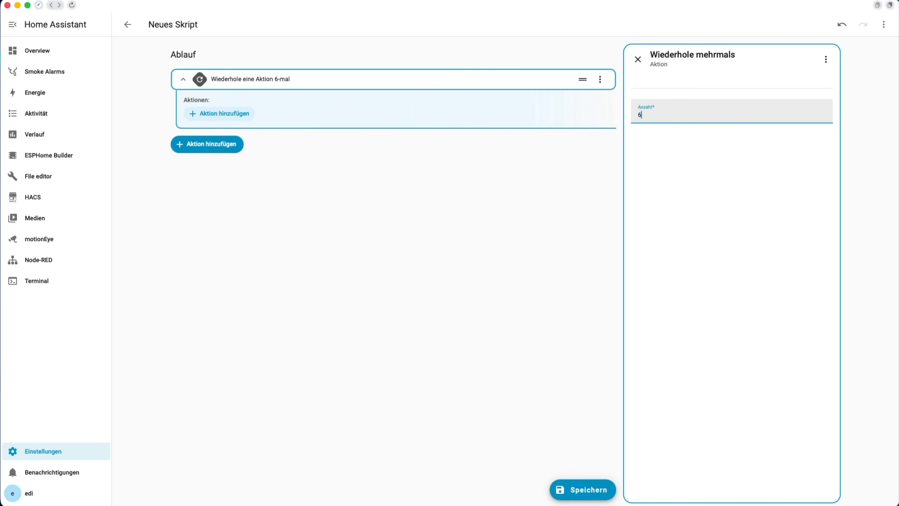
type("60")
left_click(222, 144)
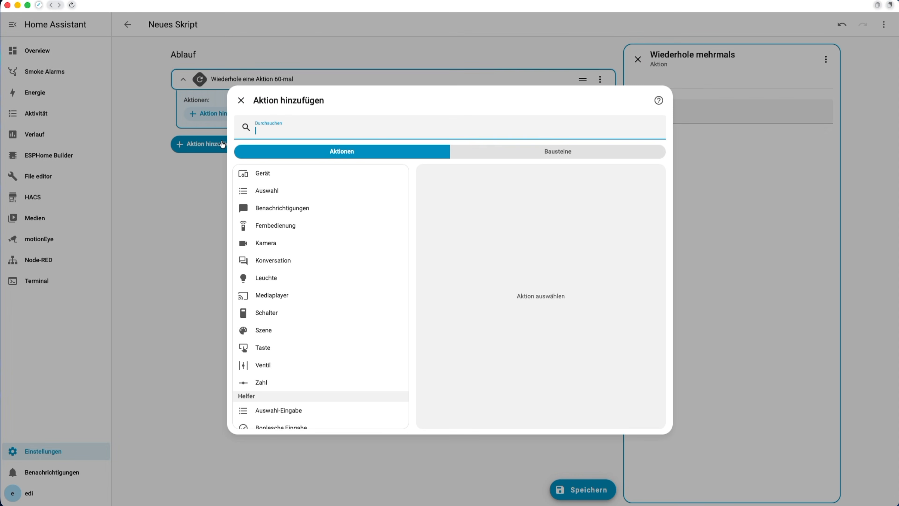
Step: Add a device action 'Schalte YouTube Studio Light um' to toggle the YouTube Studio Light
left_click(263, 175)
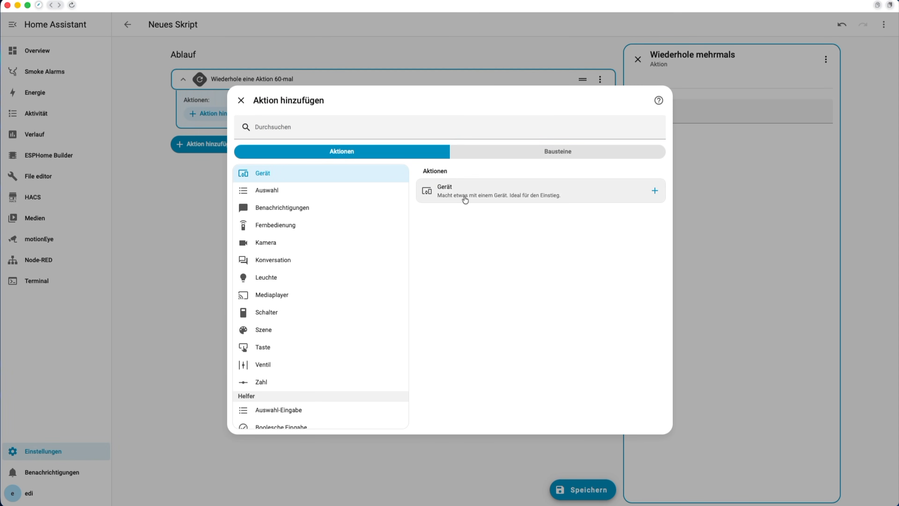
left_click(465, 199)
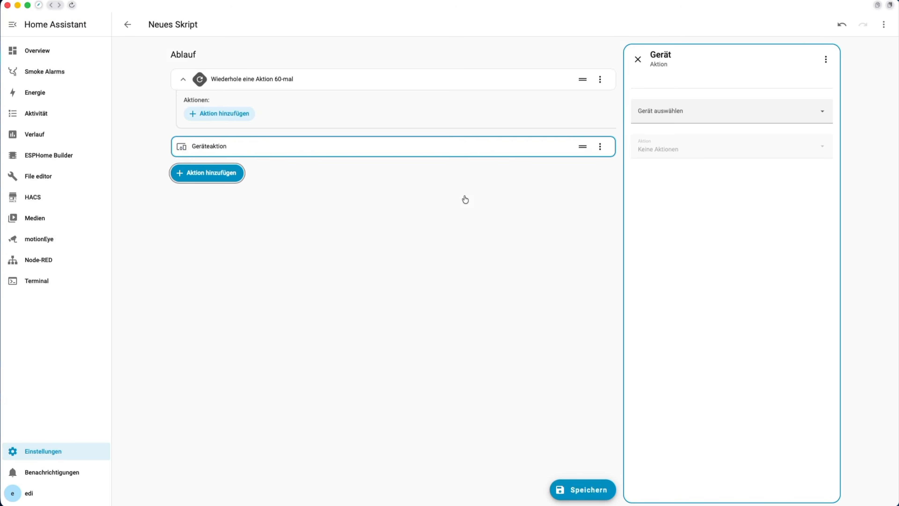
left_click(670, 116)
type("yout")
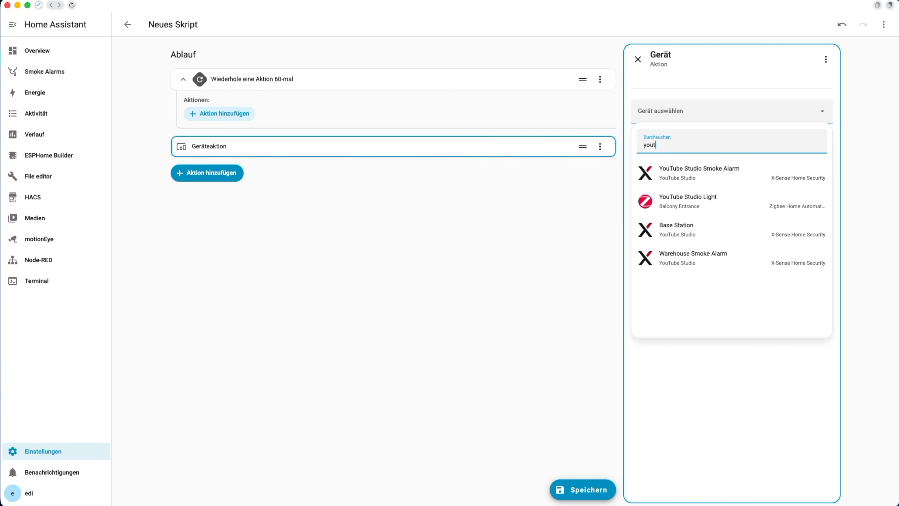
left_click(688, 199)
left_click(702, 153)
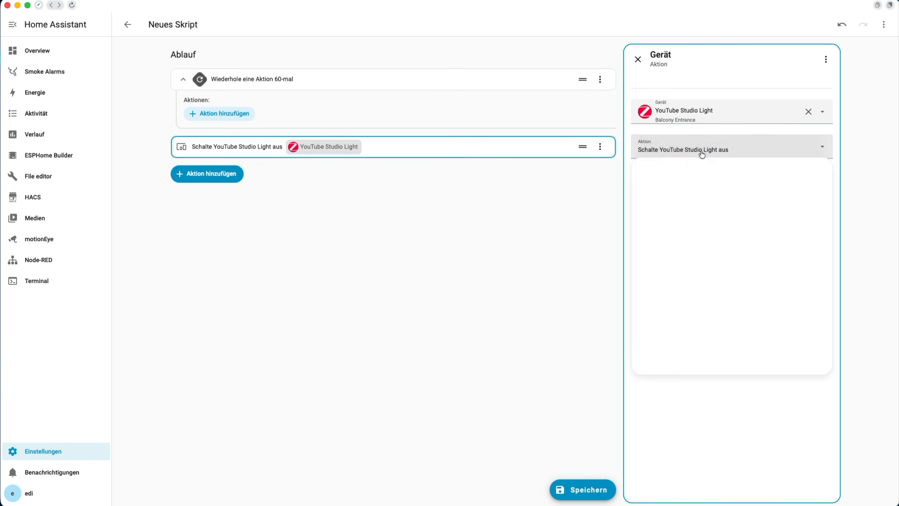
scroll(716, 281, "down", 2)
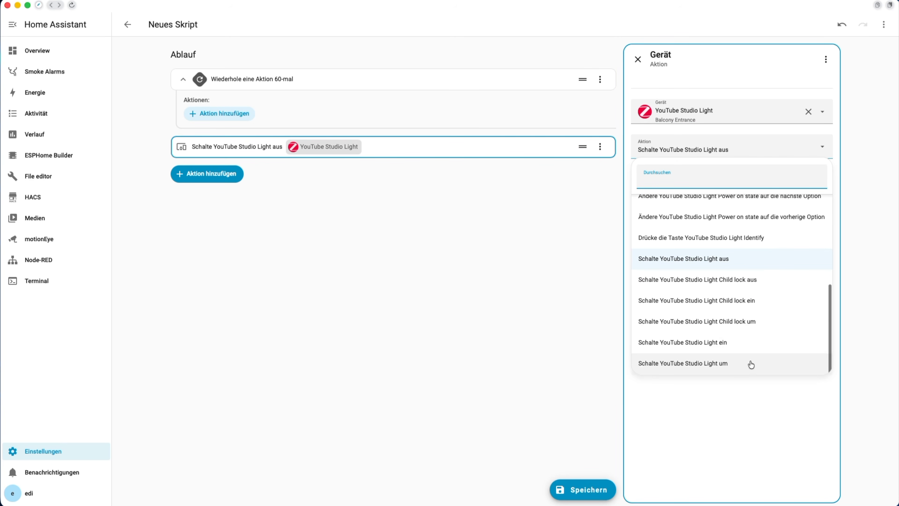
left_click(747, 365)
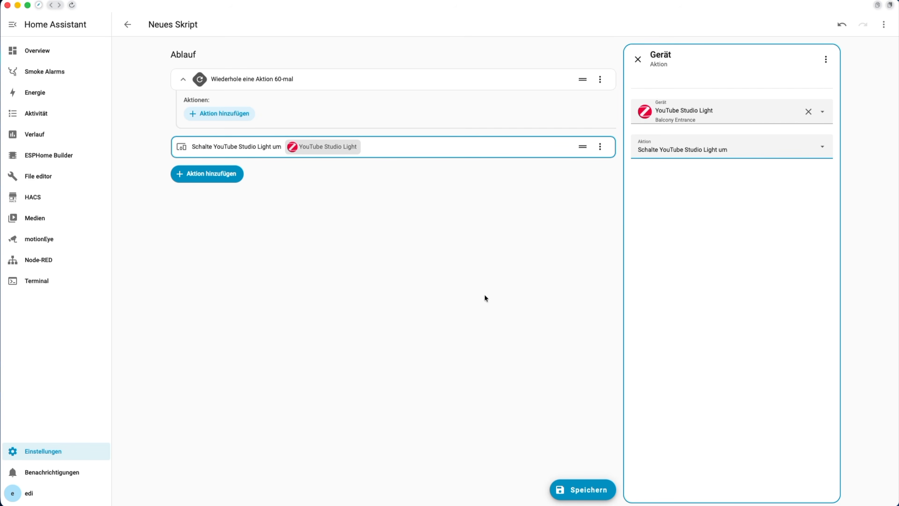
Step: Add an 'Eine Zeit warten' delay of 1 second after the light toggle
left_click(208, 172)
type("verz")
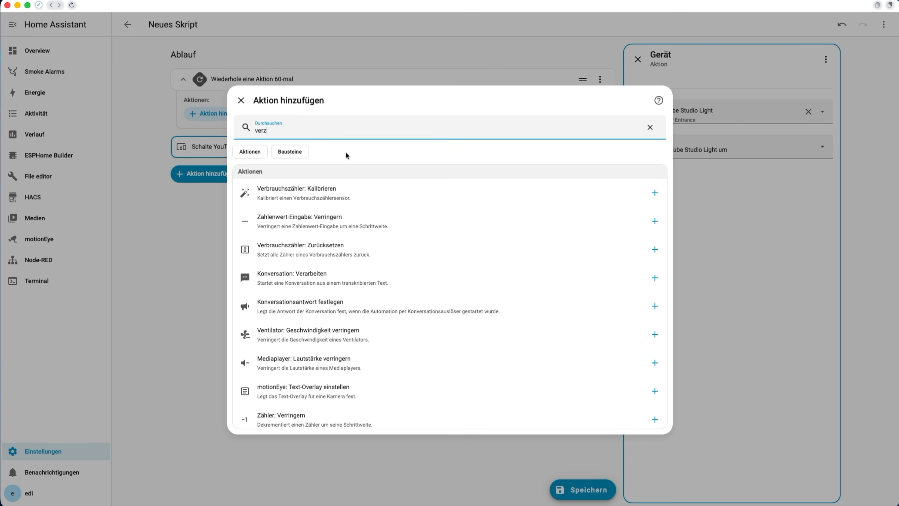
left_click(296, 151)
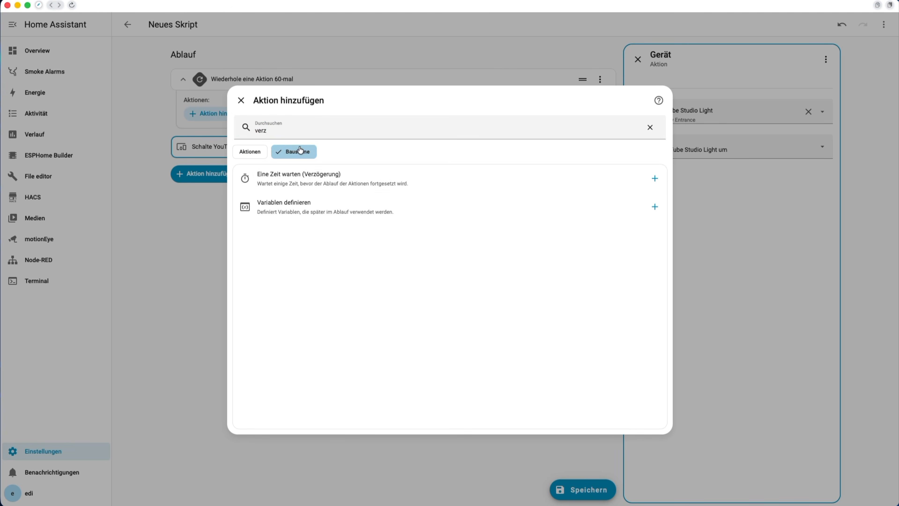
left_click(398, 180)
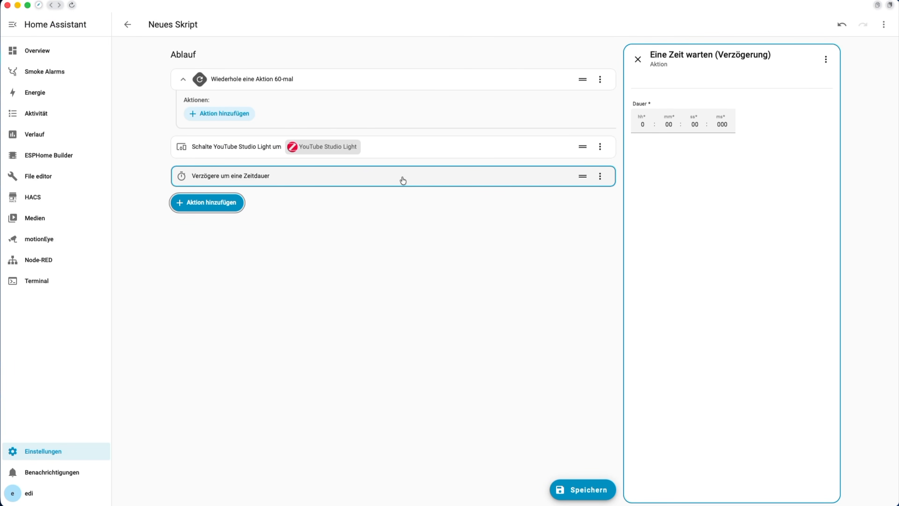
left_click(695, 124)
type("1")
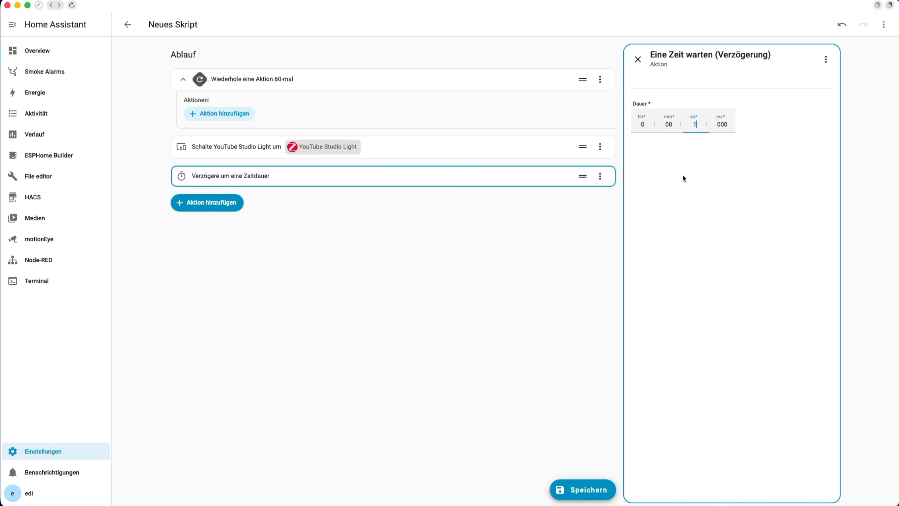
left_click(511, 406)
Step: Replace 'Neues Skript' with the name 'Feuer Alarm blinken', save, and go back to Scripts
left_click(582, 489)
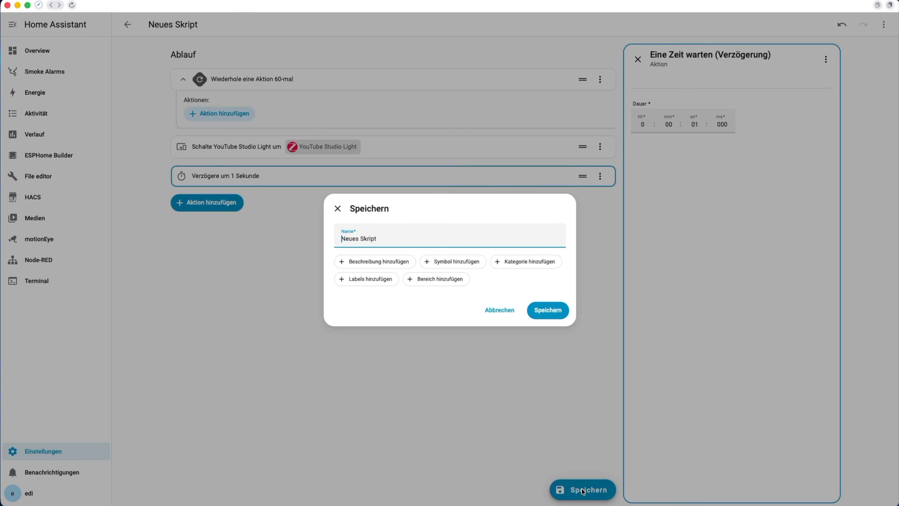
double_click(391, 238)
key("Left")
key("Left")
key("Left")
key("Left")
key("Left")
key("Left")
key("Left")
key("super+a")
type("Feuer Alarm blinken")
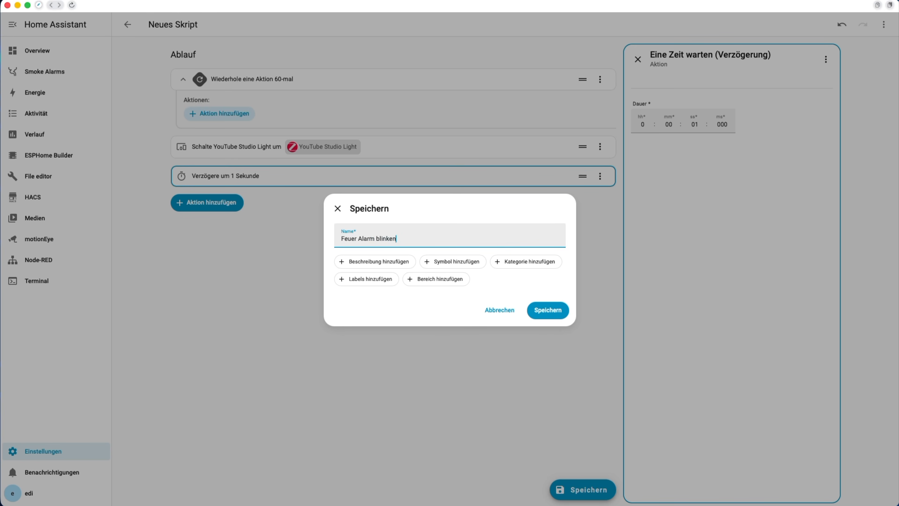
left_click(551, 314)
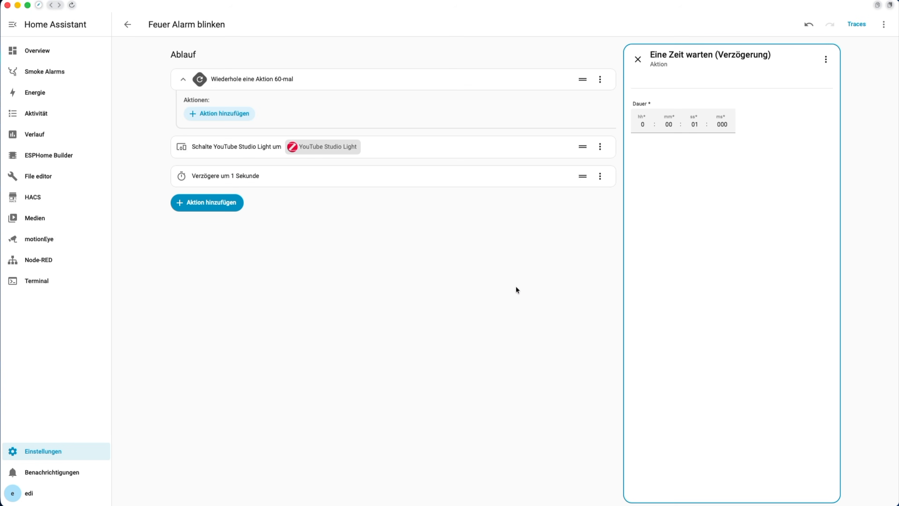
left_click(126, 24)
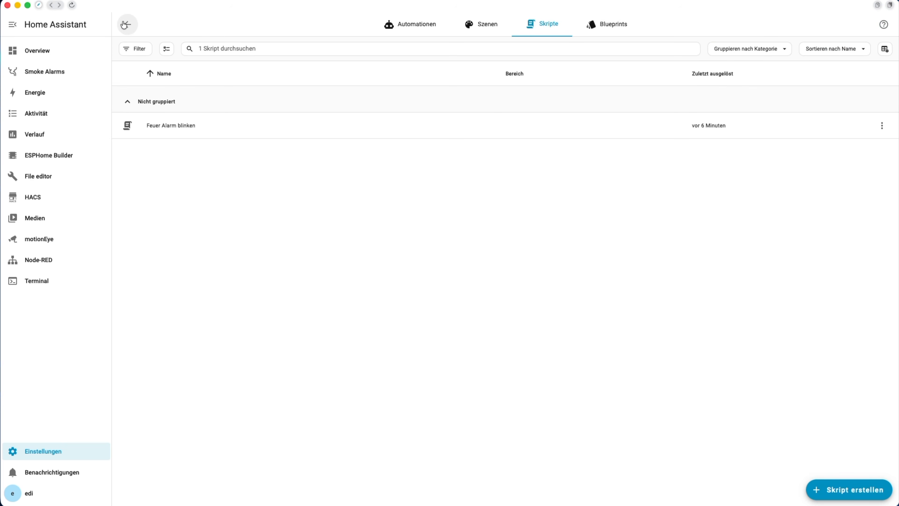
Step: Create a new empty automation from the Automationen list
left_click(403, 30)
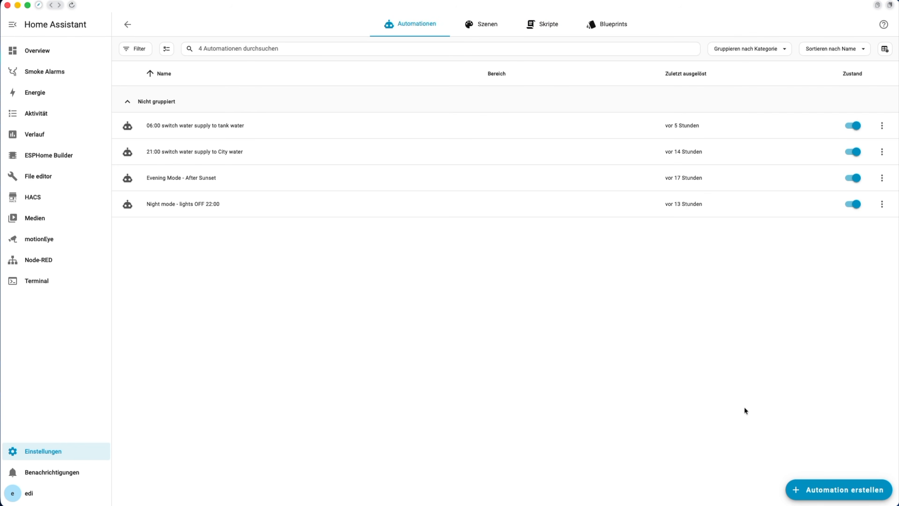
left_click(826, 493)
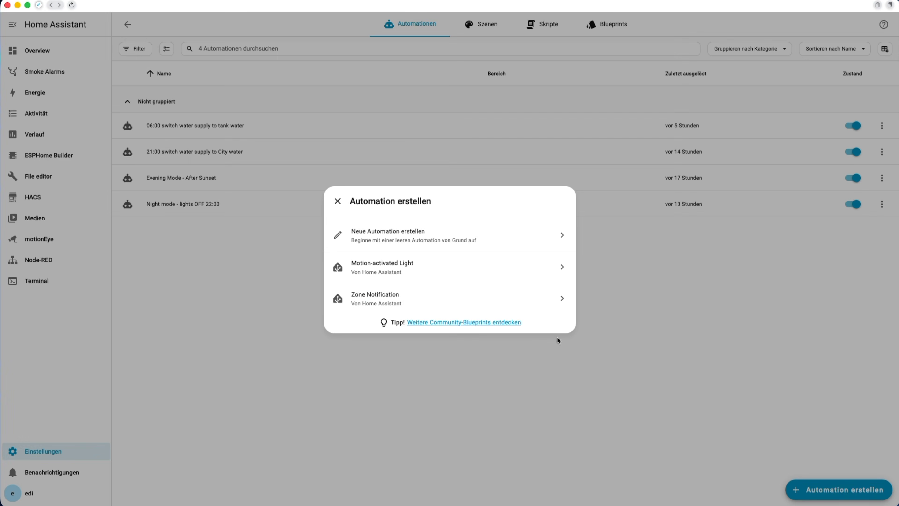
left_click(462, 235)
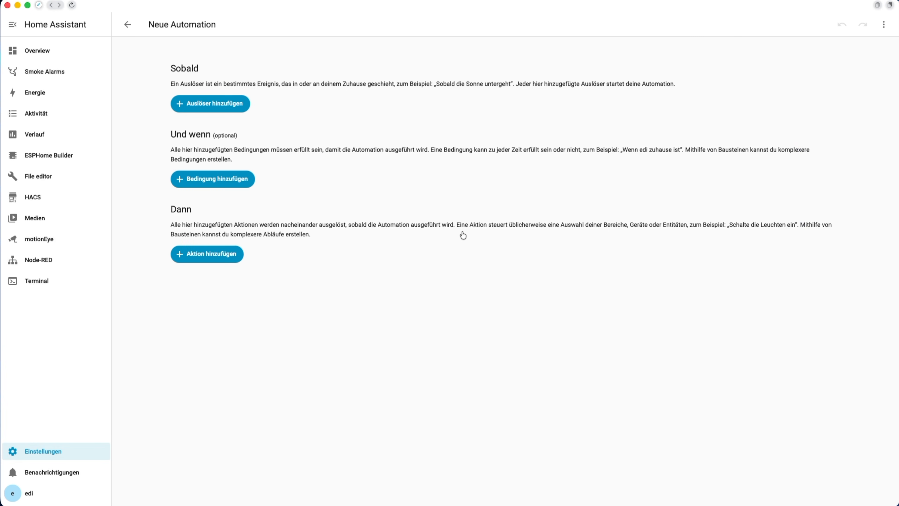
Step: Add a device trigger: YouTube Studio Smoke Alarm 'Smoke Rauch meldet'
left_click(236, 104)
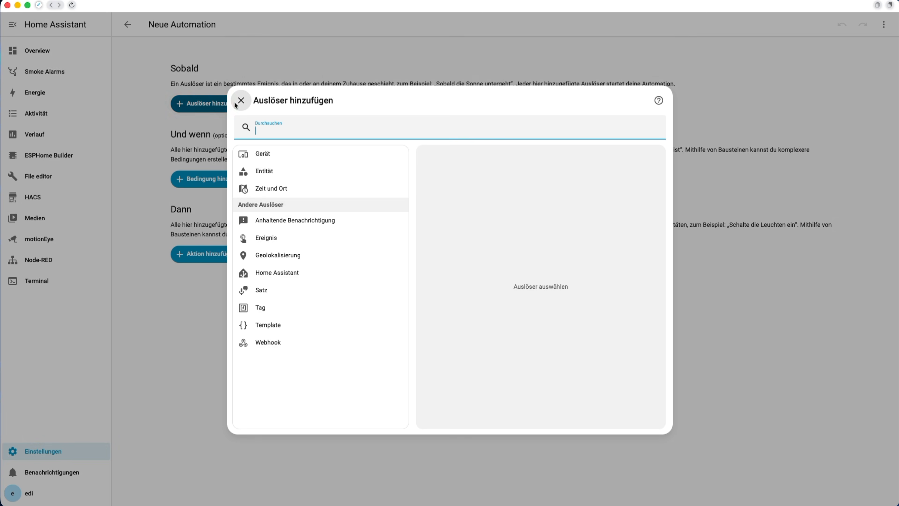
left_click(270, 154)
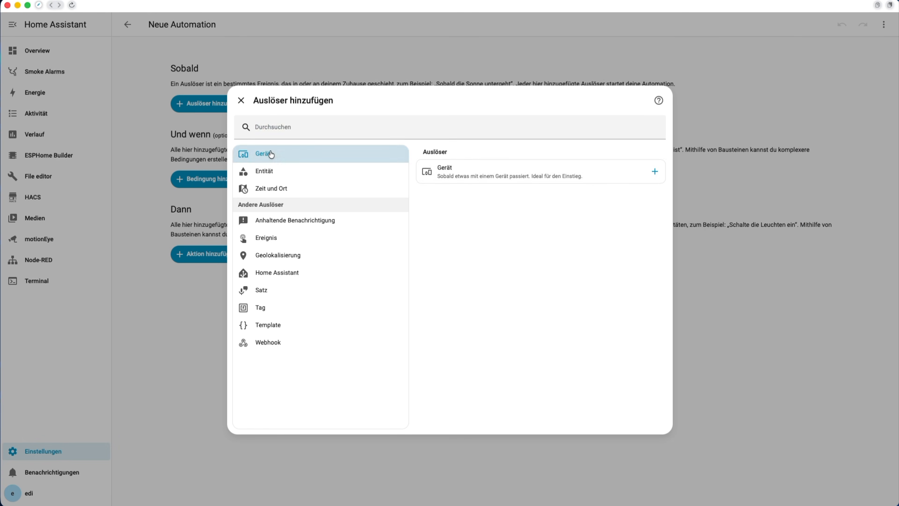
left_click(466, 176)
left_click(714, 99)
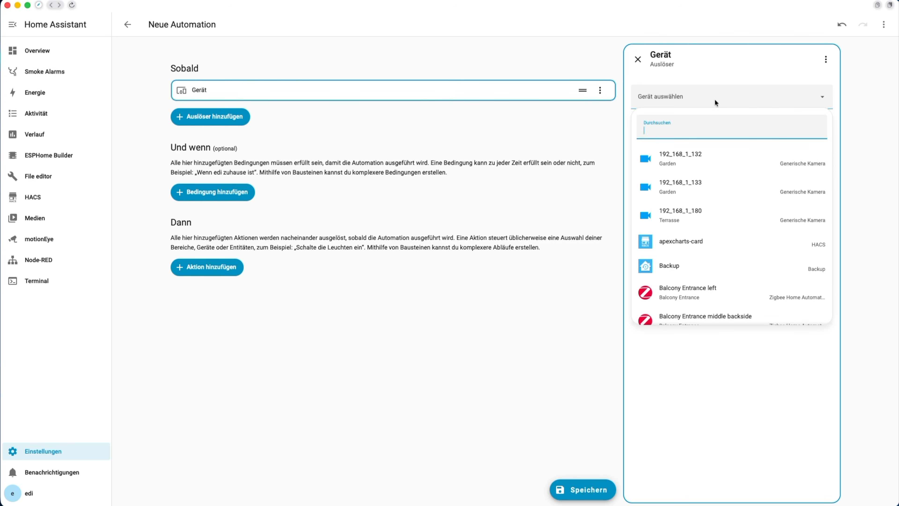
type("yout")
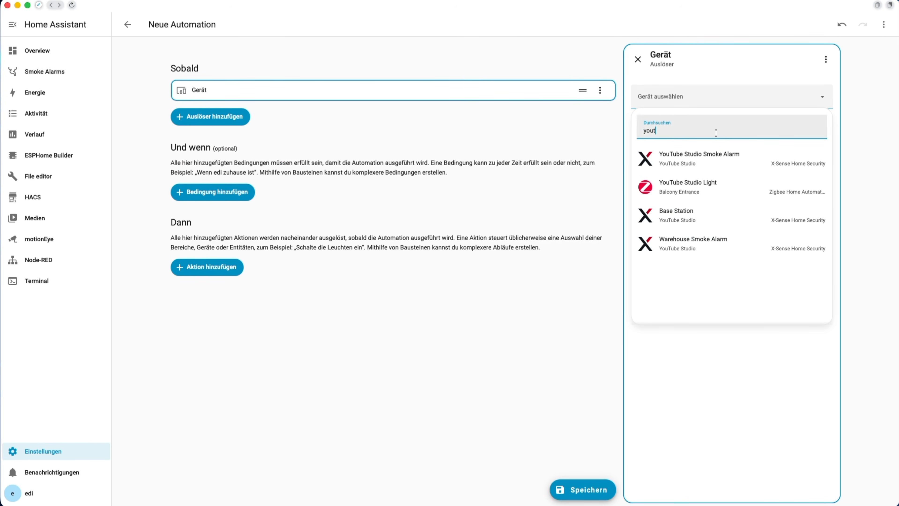
left_click(699, 158)
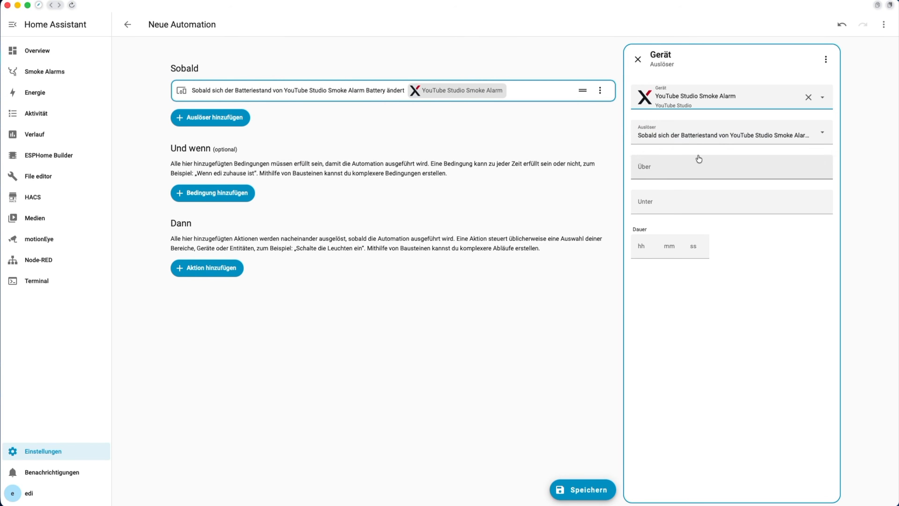
left_click(707, 134)
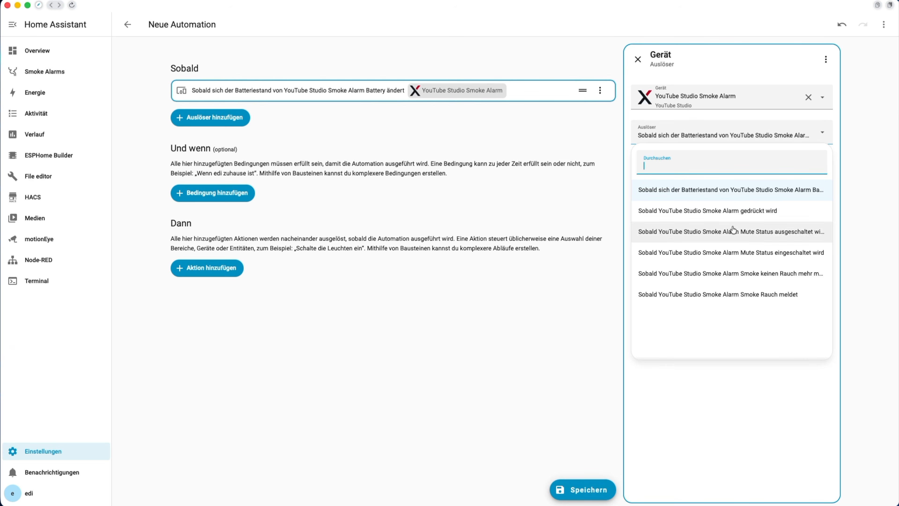
left_click(734, 300)
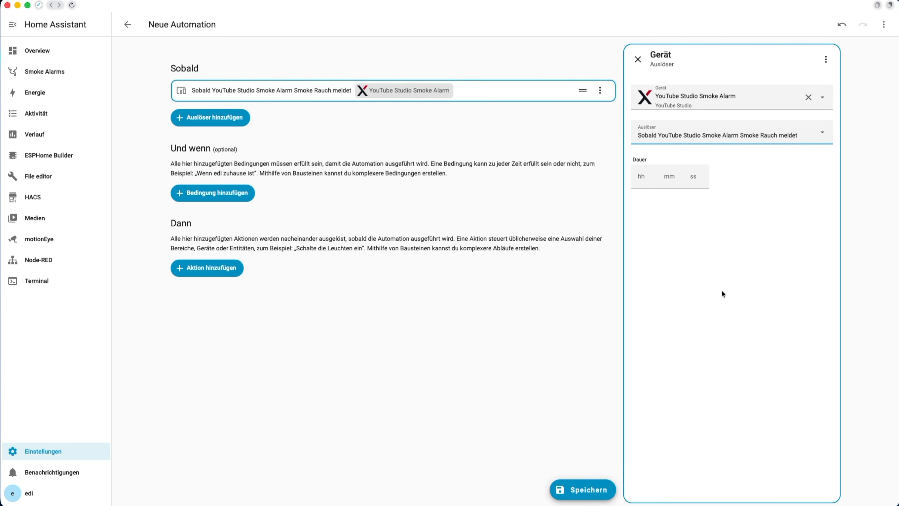
Step: Make the action run script 'Feuer Alarm blinken' and save the automation as 'Feuer im YouTube Studio'
left_click(218, 268)
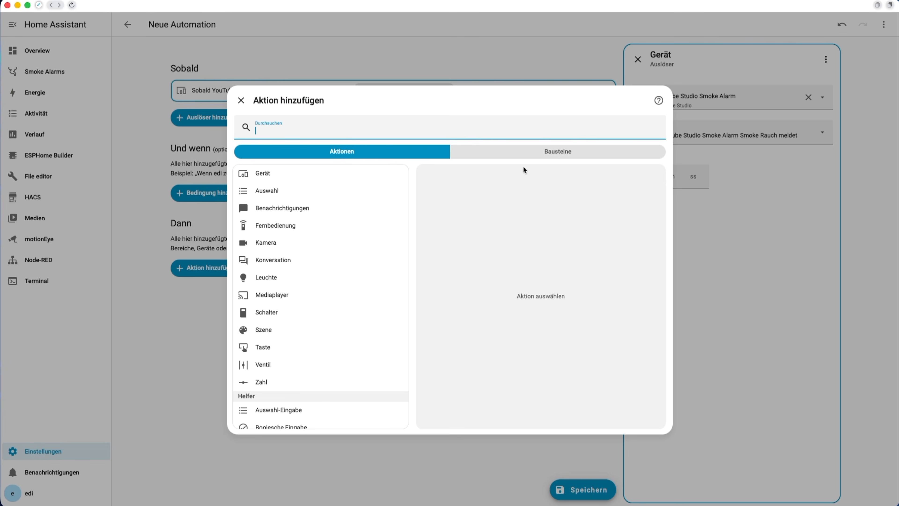
left_click(524, 156)
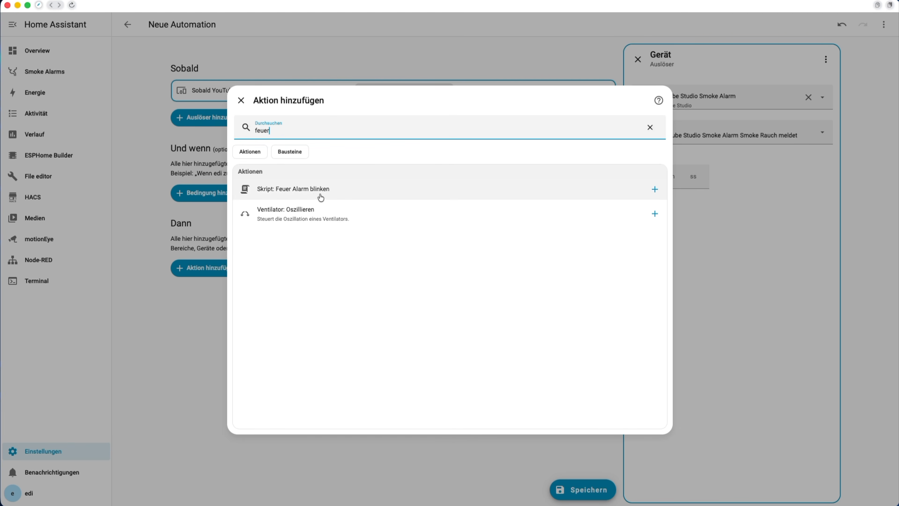
left_click(376, 198)
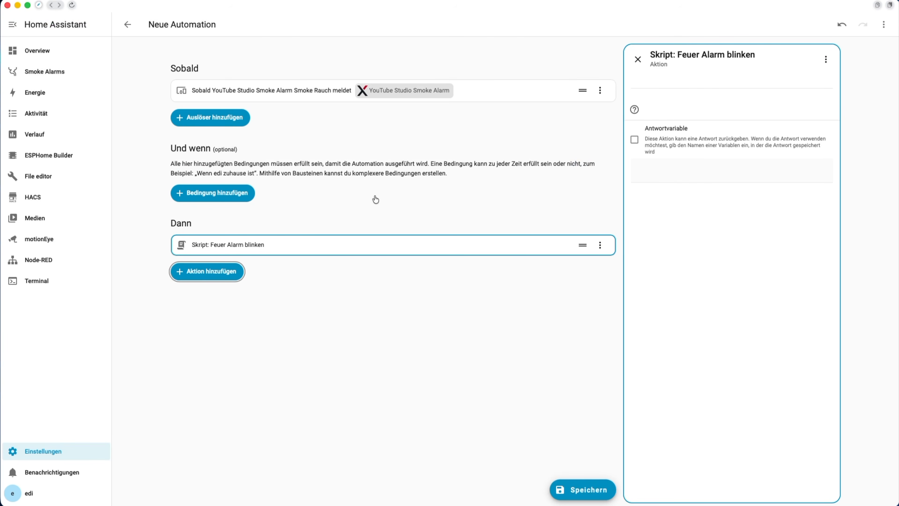
left_click(584, 491)
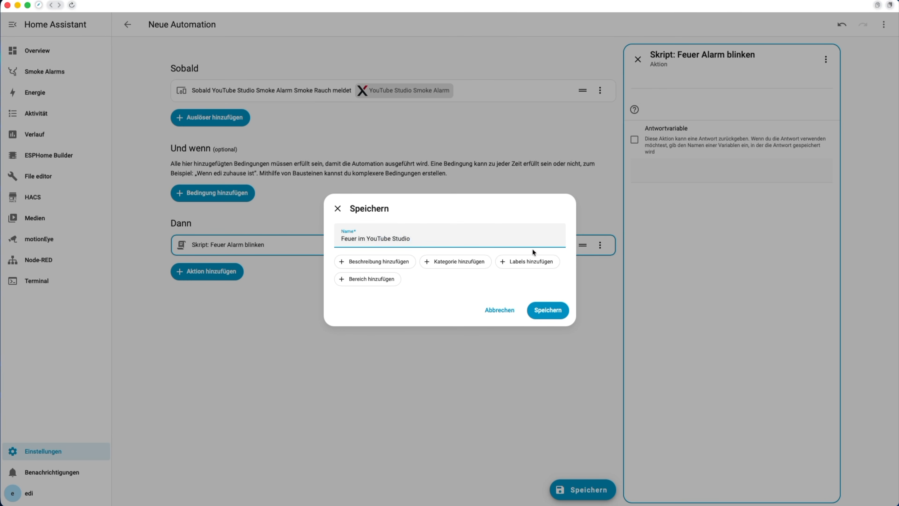
left_click(548, 311)
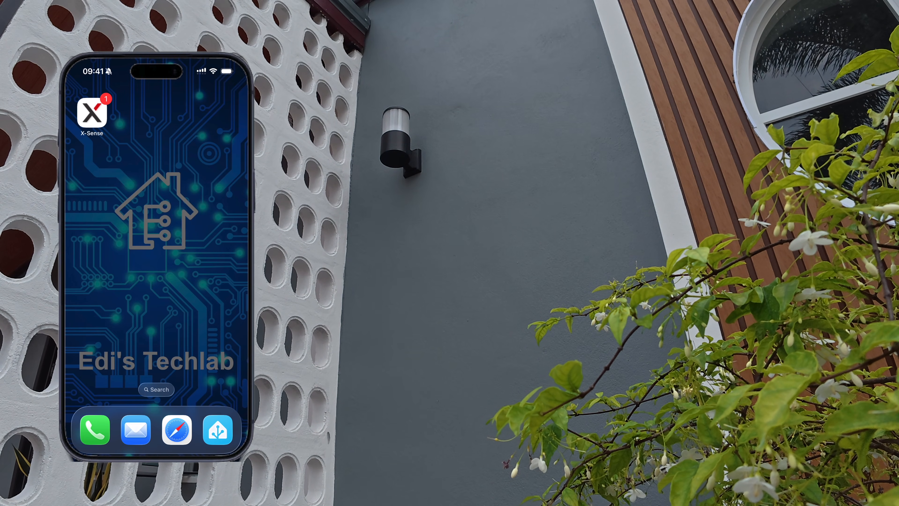
Step: Open the X-Sense app on the phone and view its History of today's alarm events
left_click(92, 112)
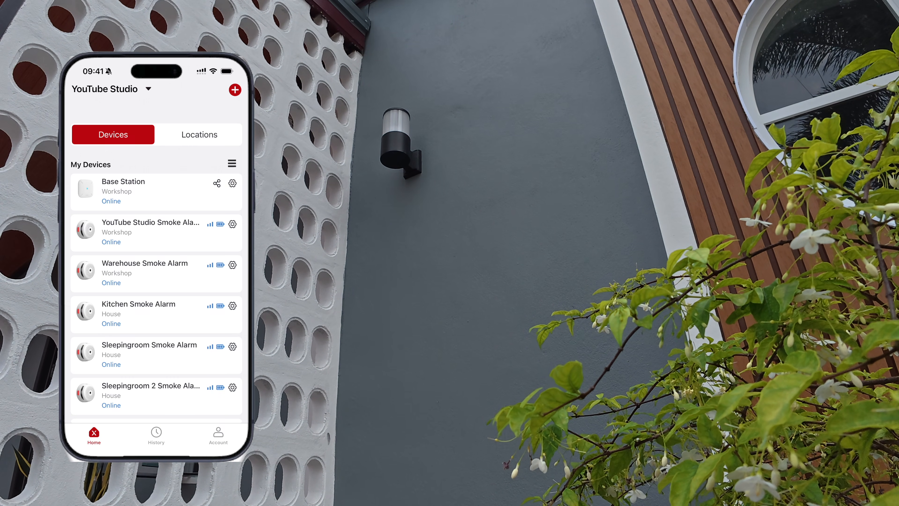
left_click(156, 435)
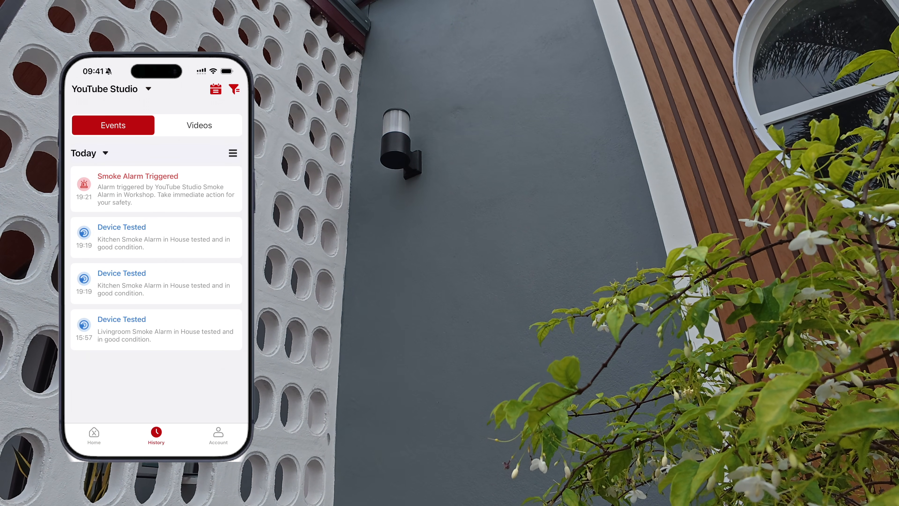